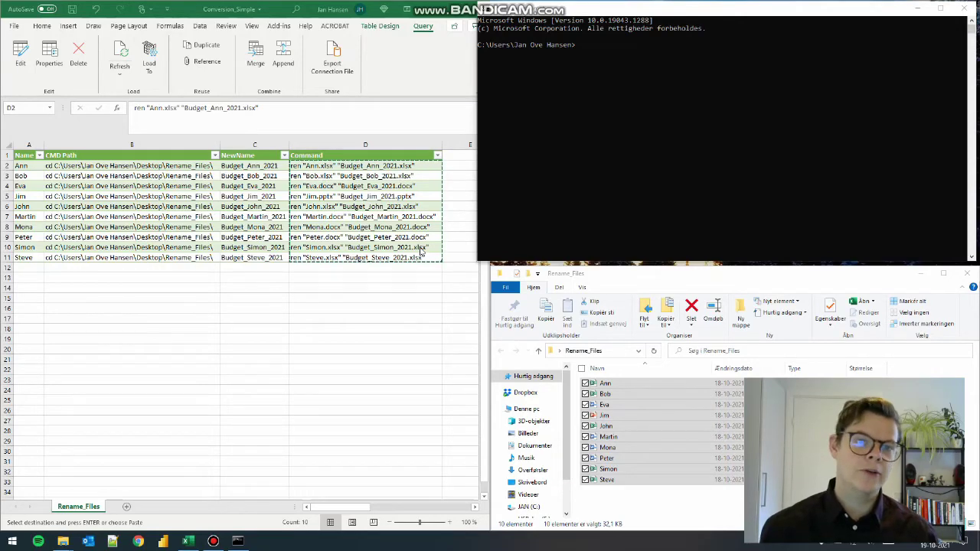
# Copy the directory-change command in B6 and run it in Command Prompt to enter the Rename_Files folder.
pyautogui.click(130, 207)
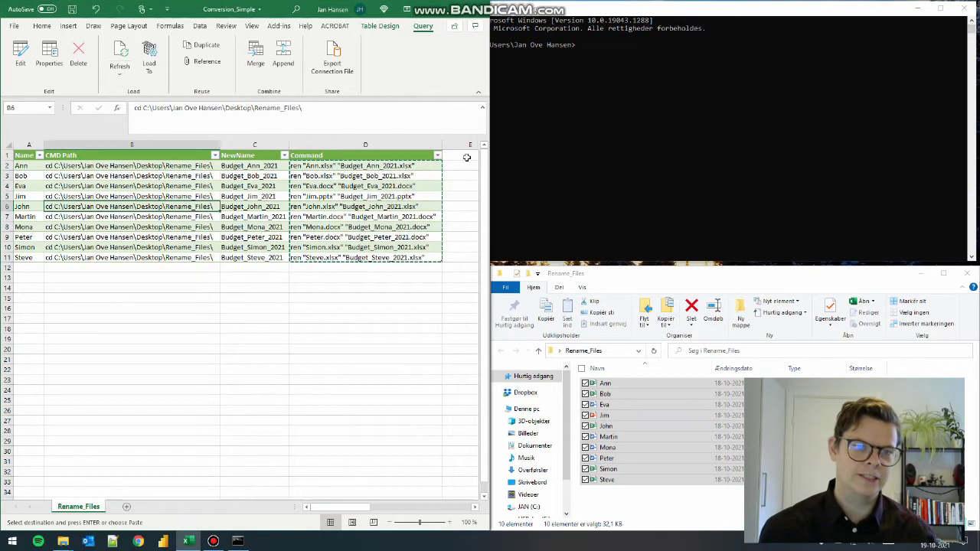
pyautogui.hotkey('ctrl', 'c')
pyautogui.click(649, 113)
pyautogui.rightClick(650, 113)
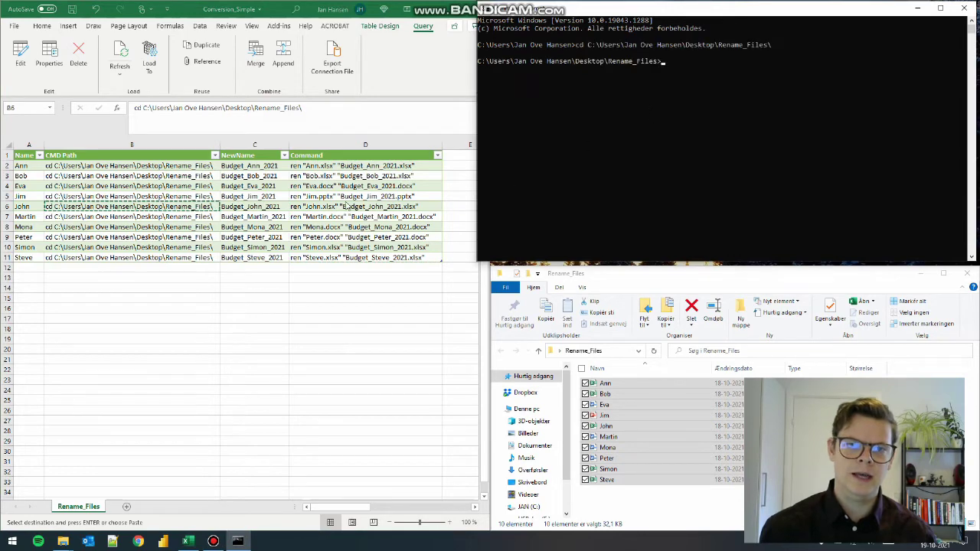
# Copy the rename commands in D2:D11 of the Command column and paste them into Command Prompt.
pyautogui.moveTo(322, 166); pyautogui.dragTo(348, 260)
pyautogui.hotkey('ctrl', 'c')
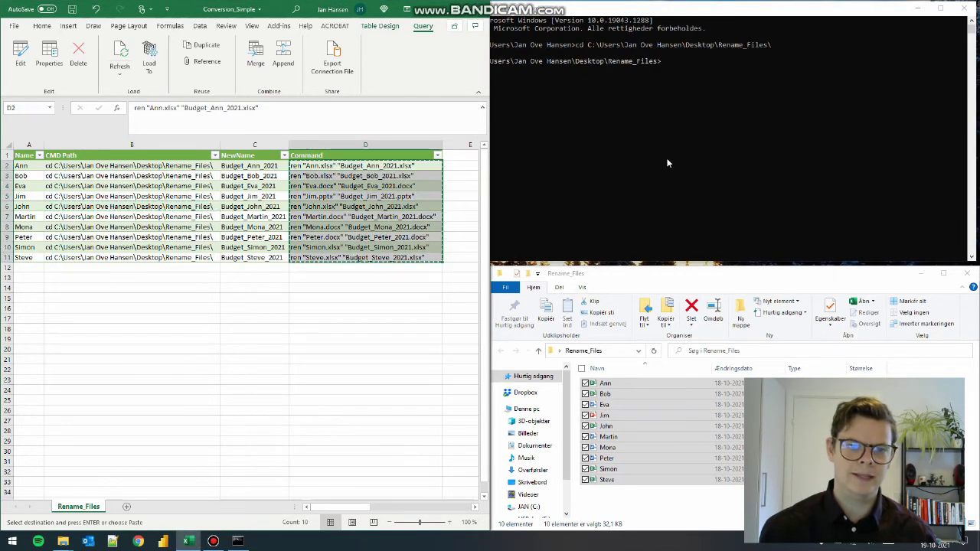
pyautogui.click(670, 156)
pyautogui.rightClick(670, 154)
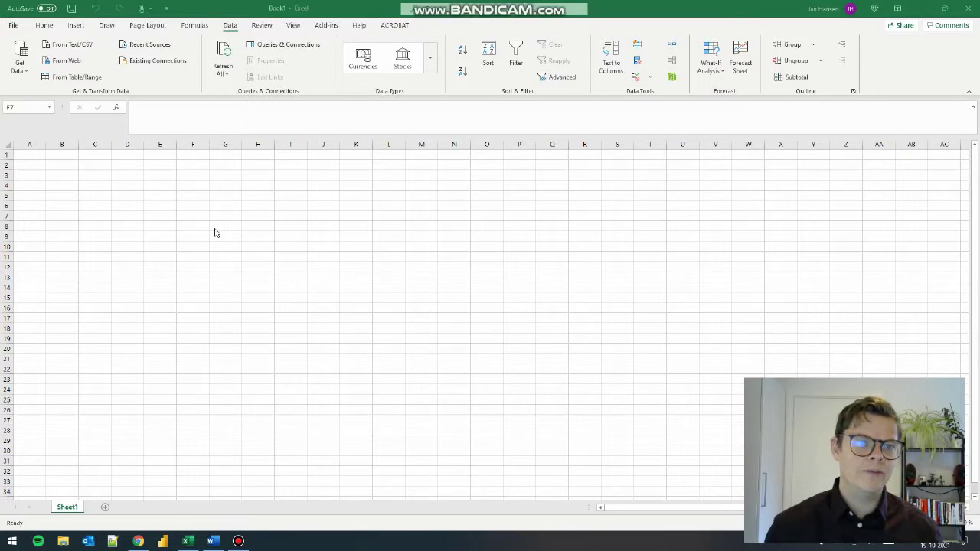
# Import the Rename_Files folder from the Desktop as a data source and open it for transformation in Power Query.
pyautogui.click(20, 62)
pyautogui.moveTo(46, 94)
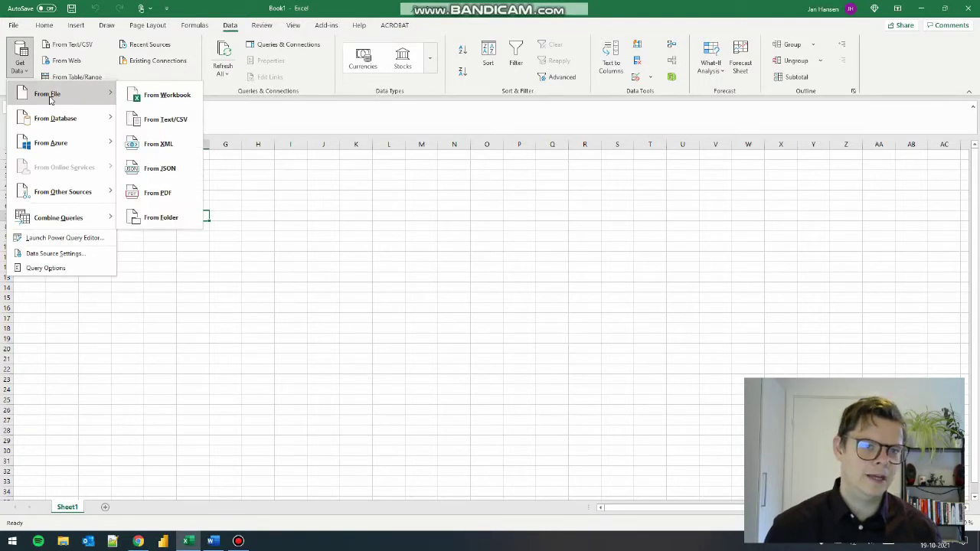
pyautogui.click(165, 218)
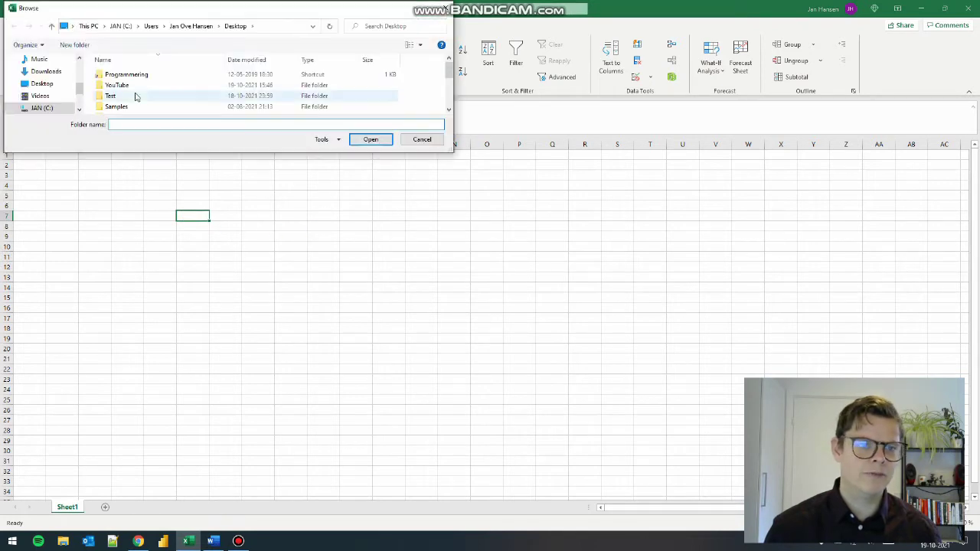
pyautogui.click(43, 83)
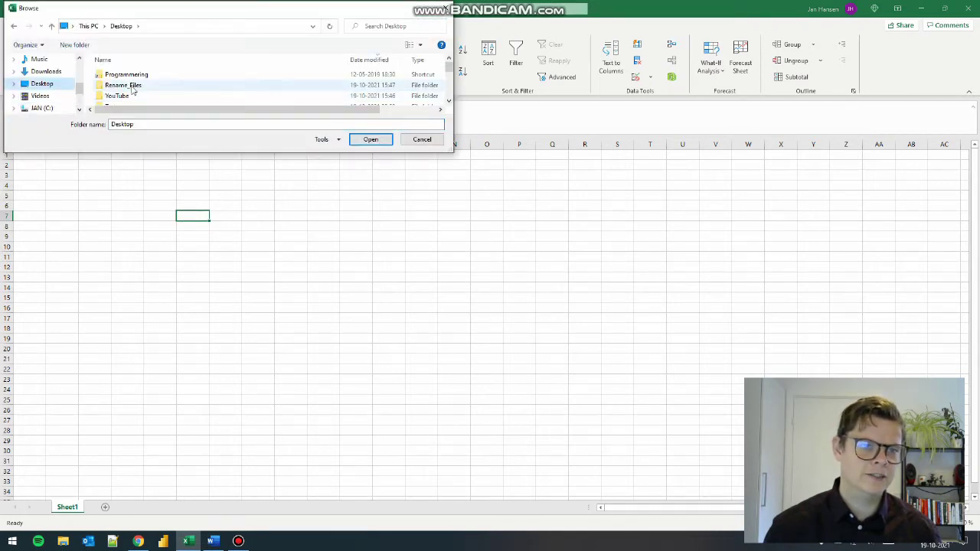
pyautogui.doubleClick(132, 85)
pyautogui.click(369, 140)
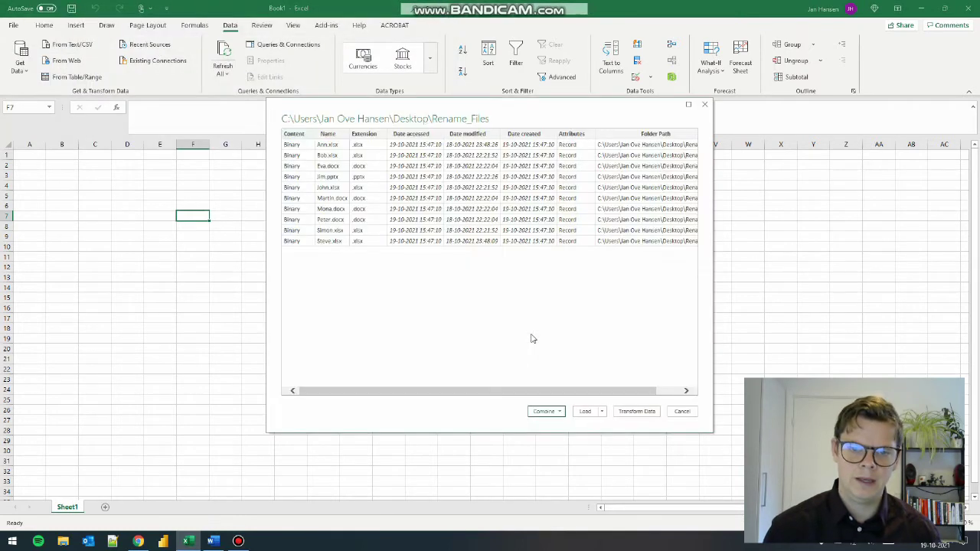
pyautogui.click(630, 413)
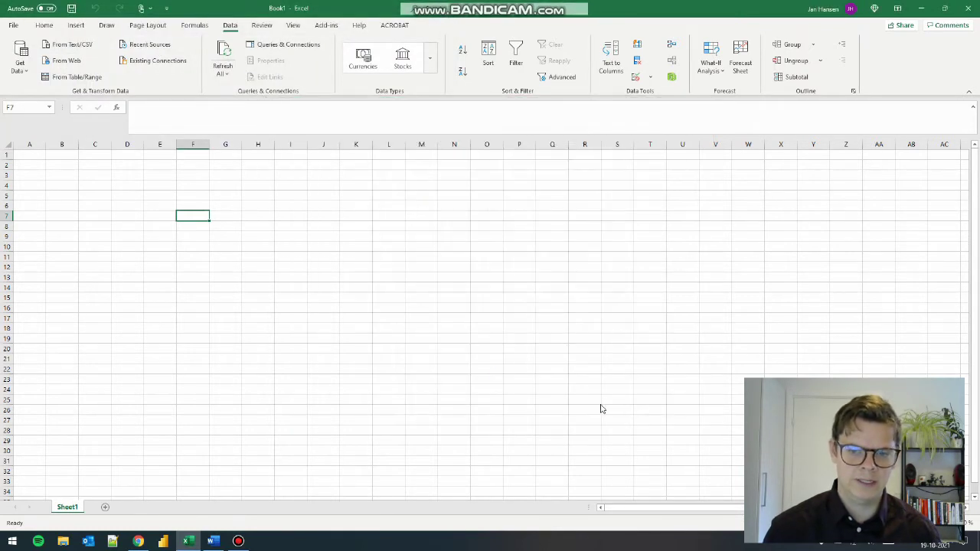
# Reduce the Name column to the text before the "." delimiter.
pyautogui.click(213, 102)
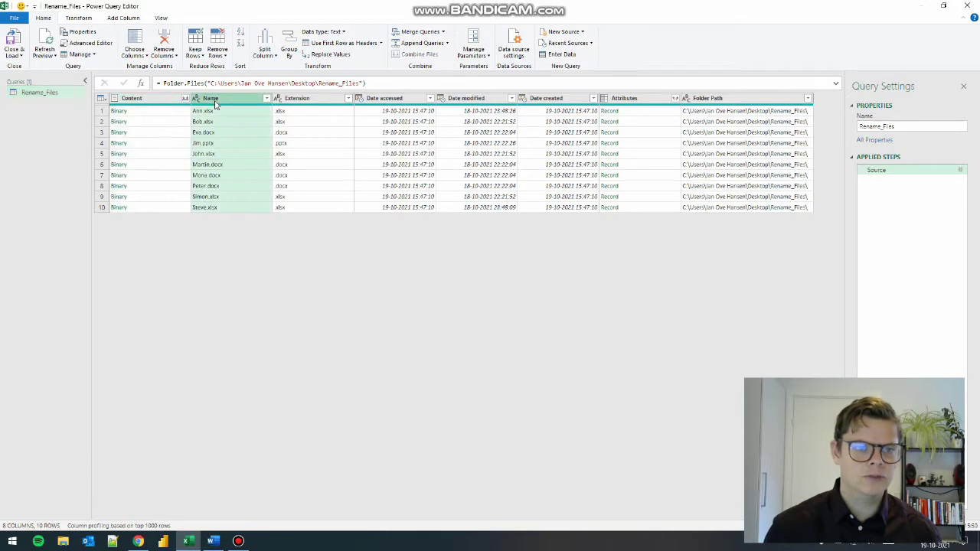
pyautogui.click(89, 19)
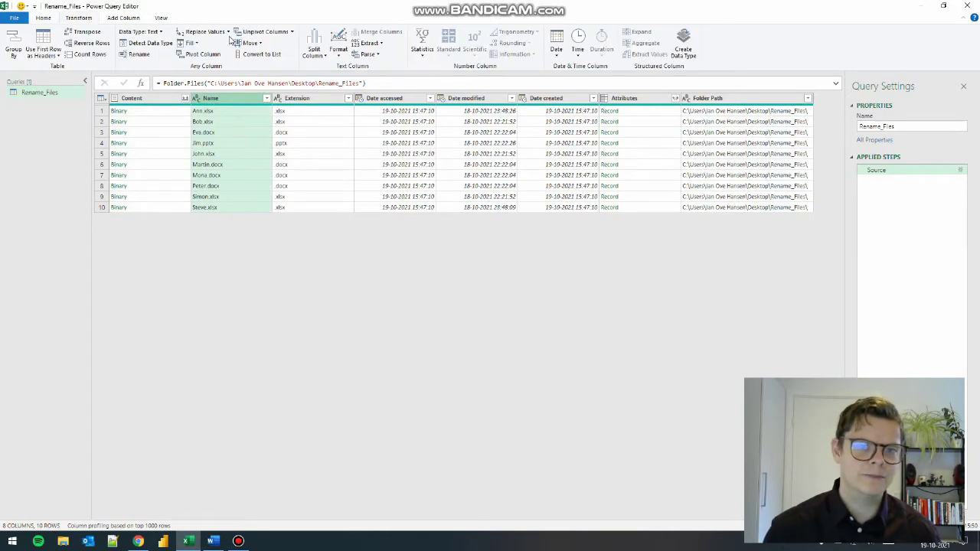
pyautogui.click(370, 43)
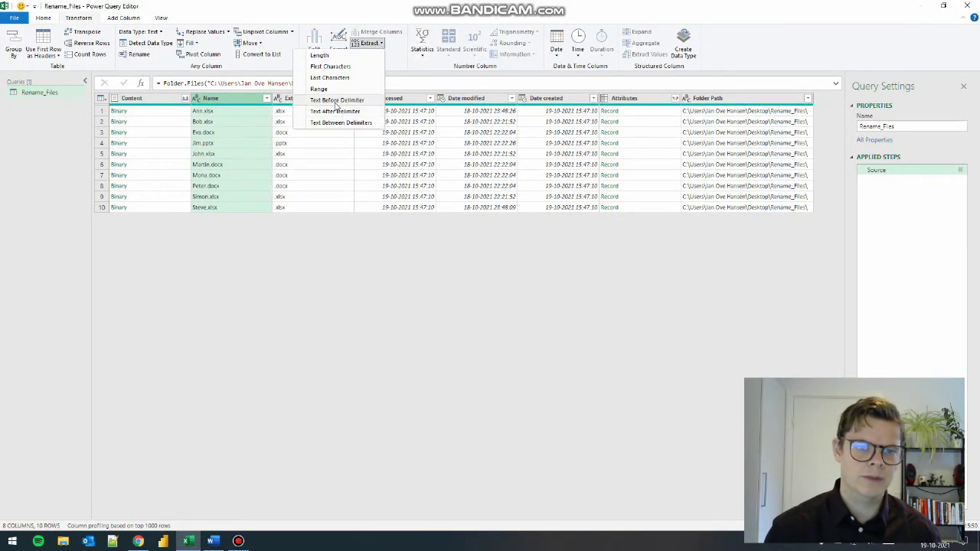
pyautogui.click(337, 100)
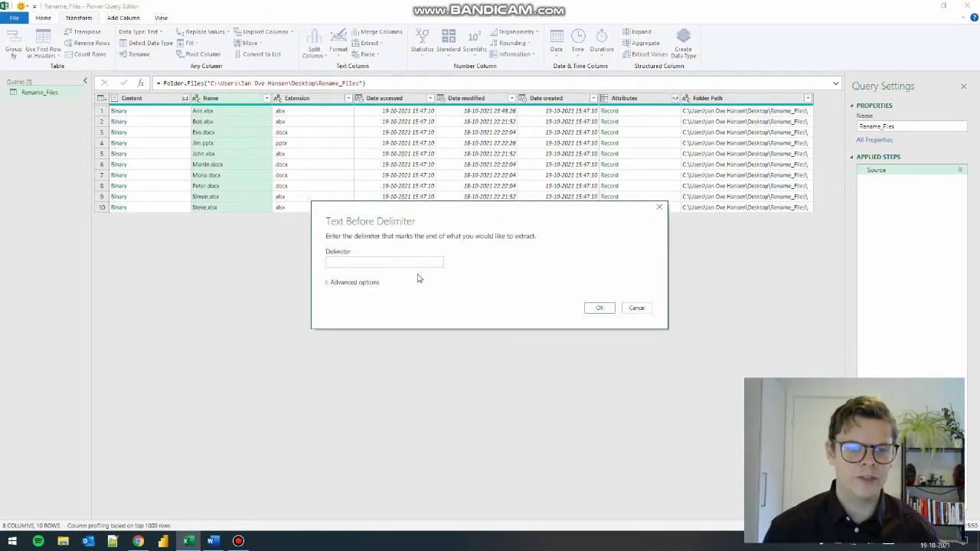
pyautogui.write('.')
pyautogui.click(599, 308)
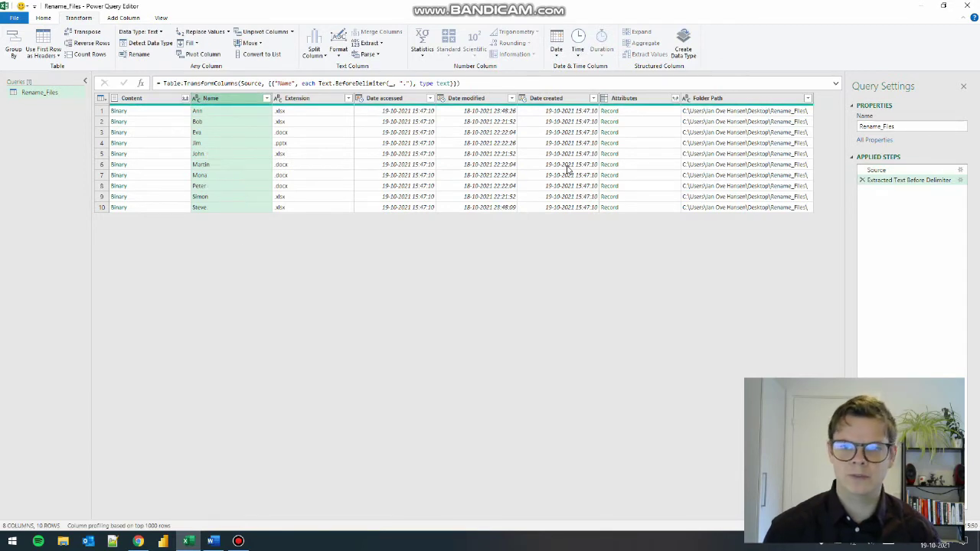
# Add a custom column named CMD Path with the formula "cd " & [Folder Path].
pyautogui.click(719, 144)
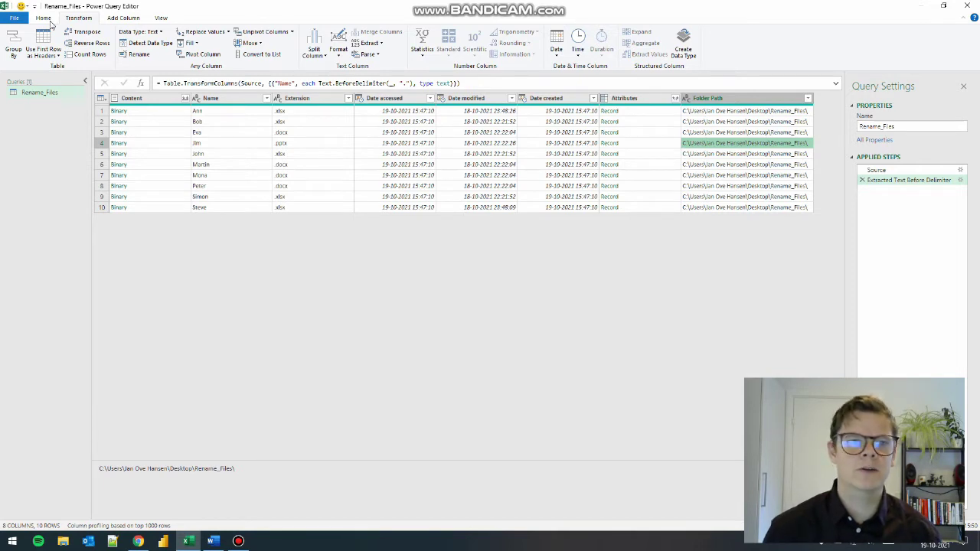
pyautogui.click(48, 20)
pyautogui.click(71, 20)
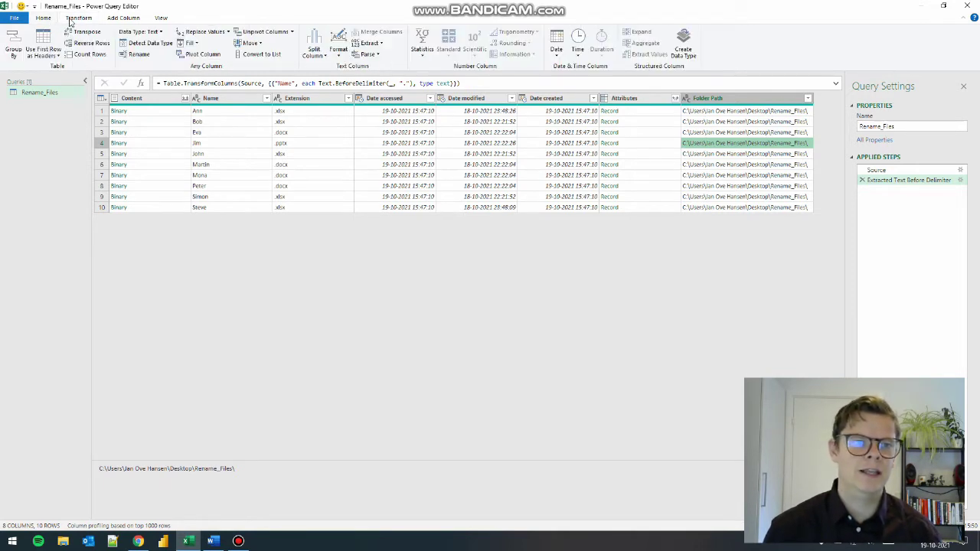
pyautogui.click(124, 20)
pyautogui.click(55, 50)
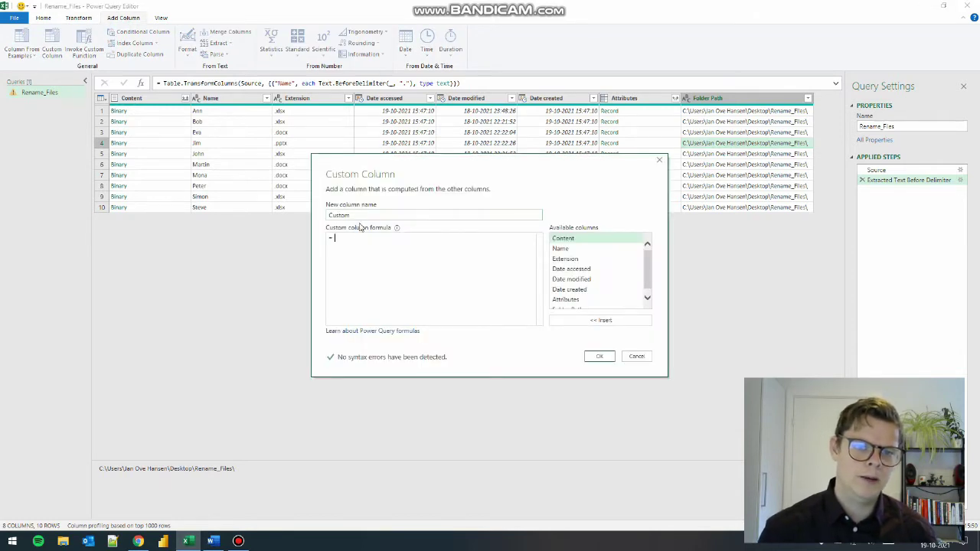
pyautogui.doubleClick(360, 215)
pyautogui.write('CMD Pat')
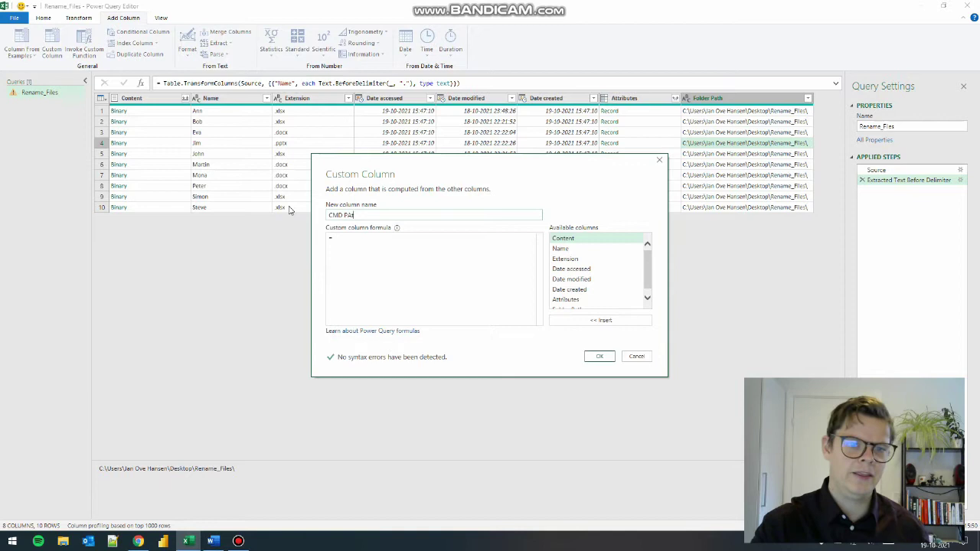
pyautogui.write('h')
pyautogui.press('Tab')
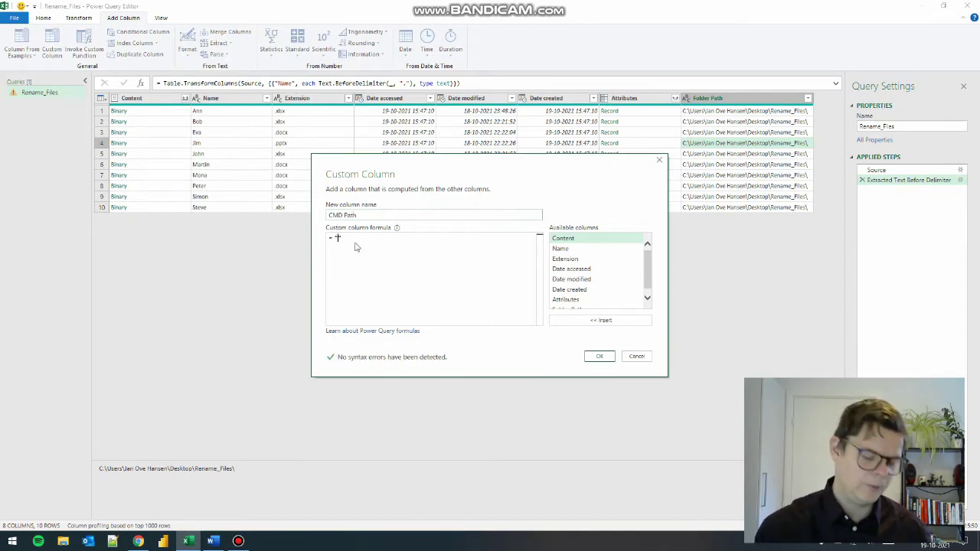
pyautogui.write('"cd')
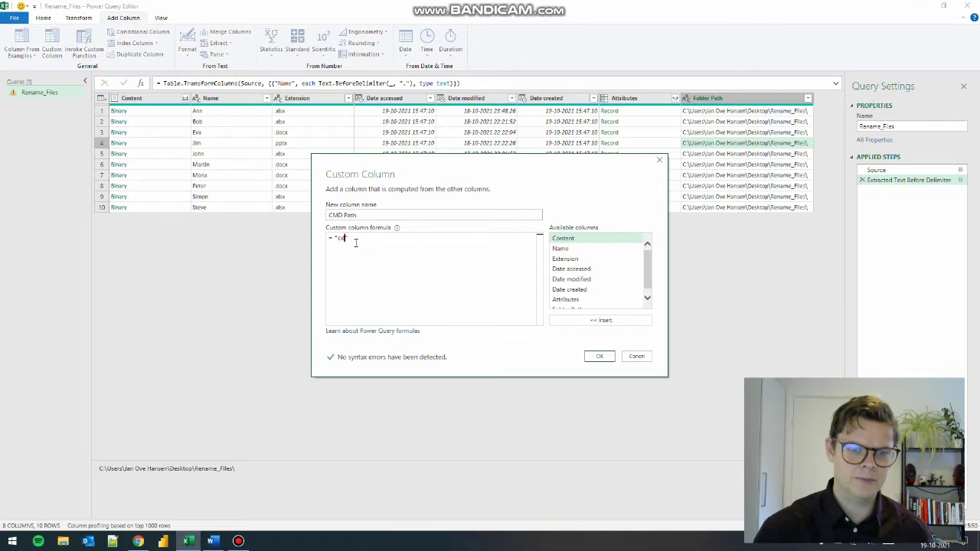
pyautogui.write(' "')
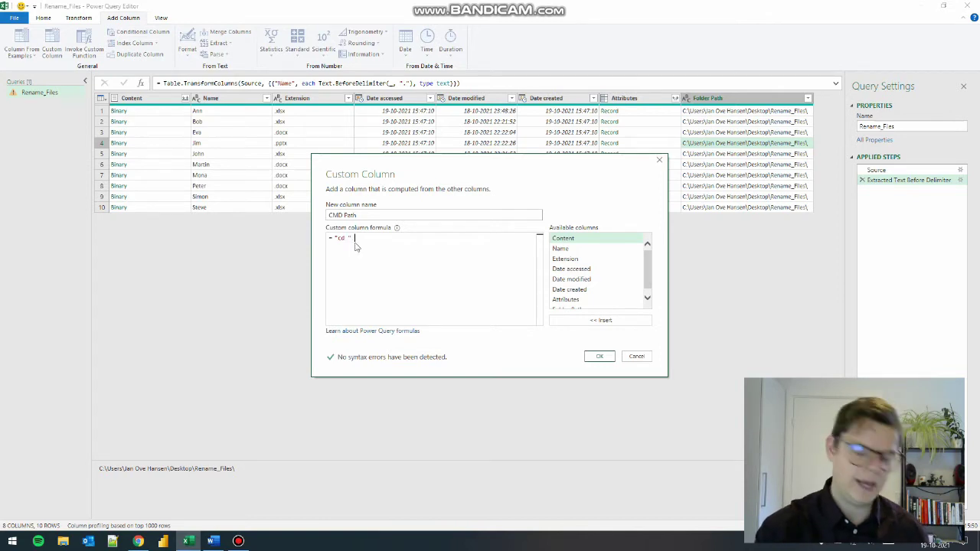
pyautogui.write(' & Folder')
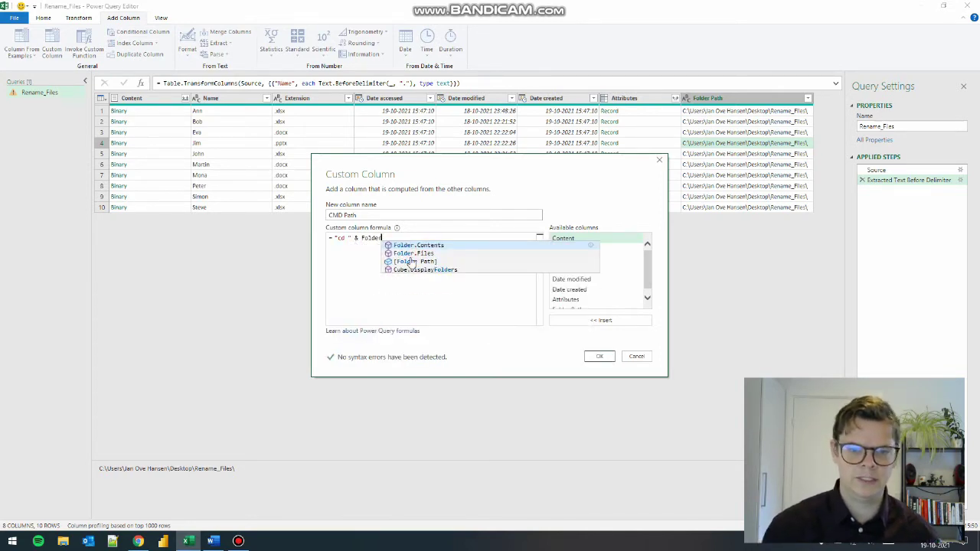
pyautogui.click(411, 262)
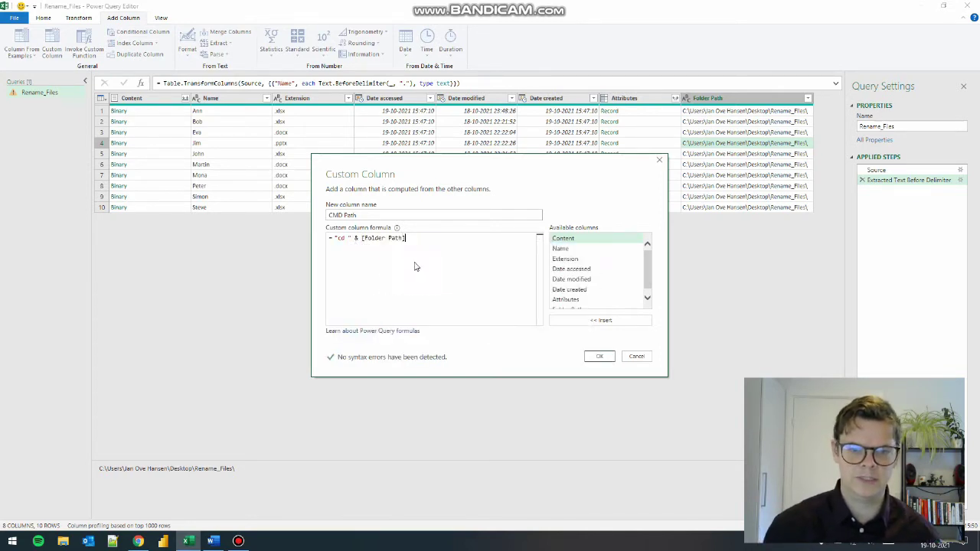
pyautogui.click(599, 356)
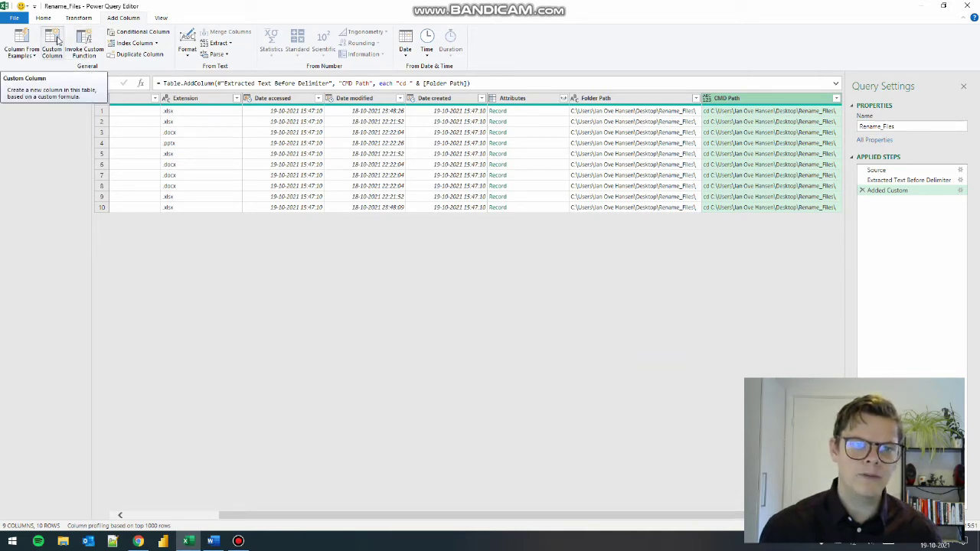
# Add a custom column named NewName with the formula "Budget_" & [Name] & "_2021".
pyautogui.click(52, 43)
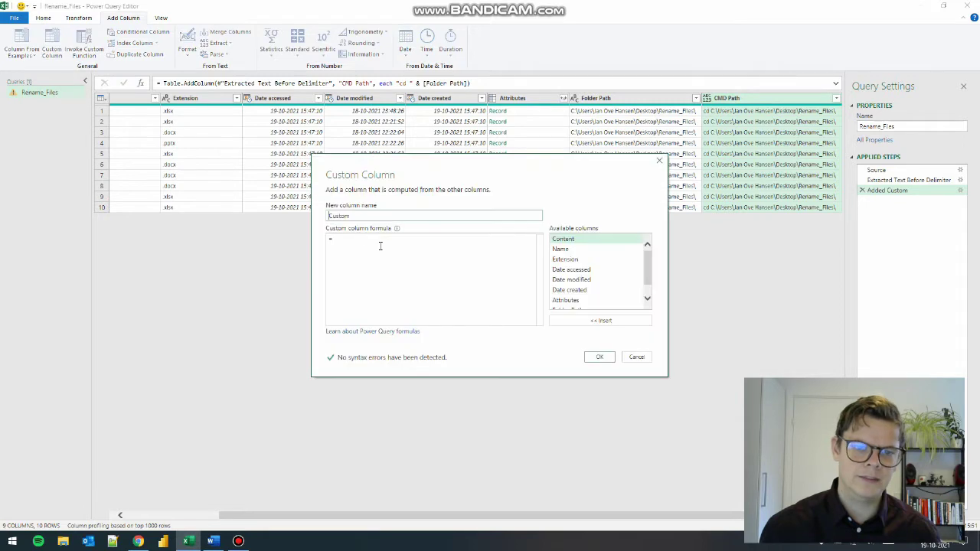
pyautogui.doubleClick(338, 216)
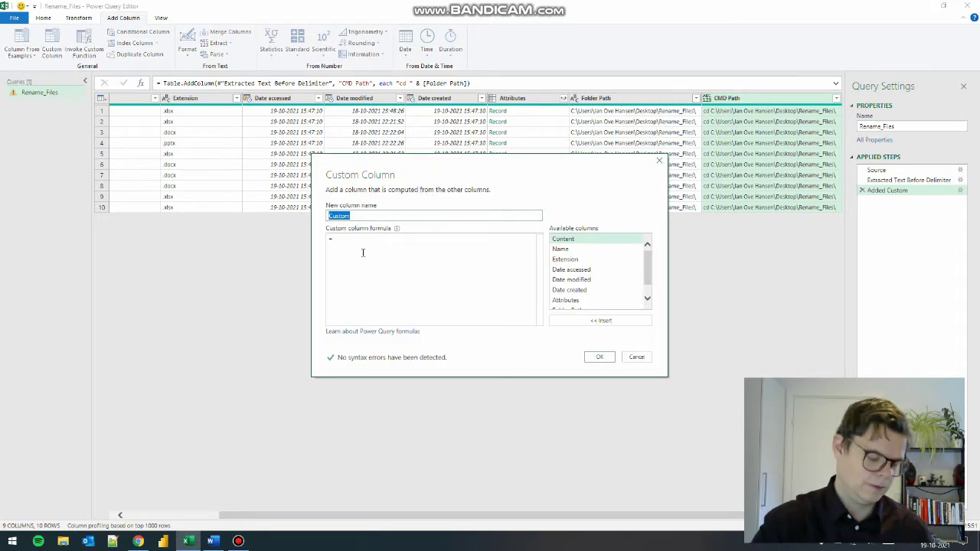
pyautogui.write('NewName')
pyautogui.click(363, 253)
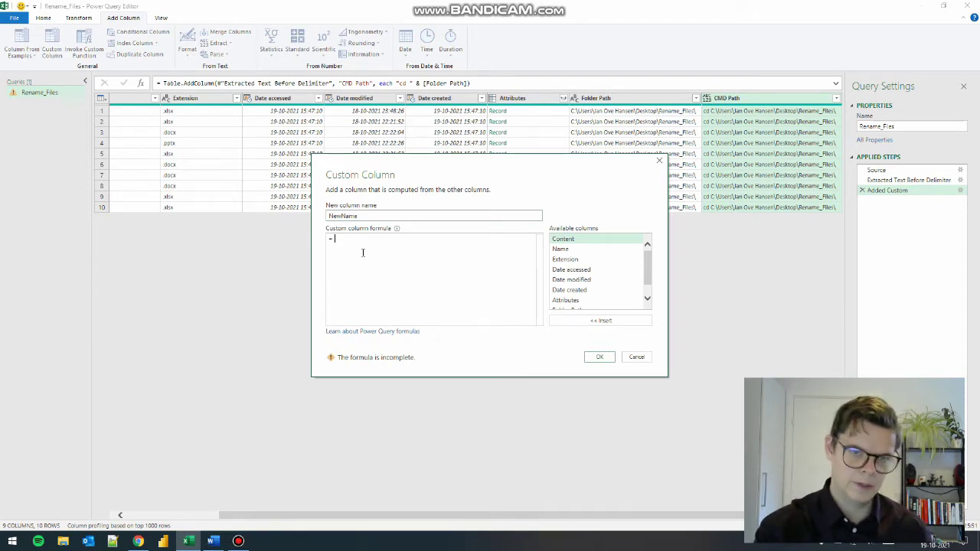
pyautogui.write('"')
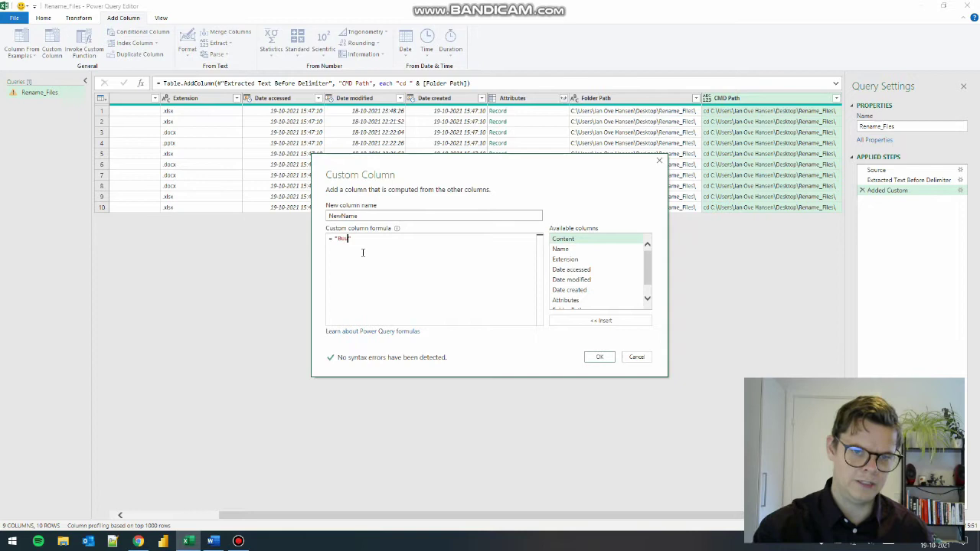
pyautogui.write('Budget')
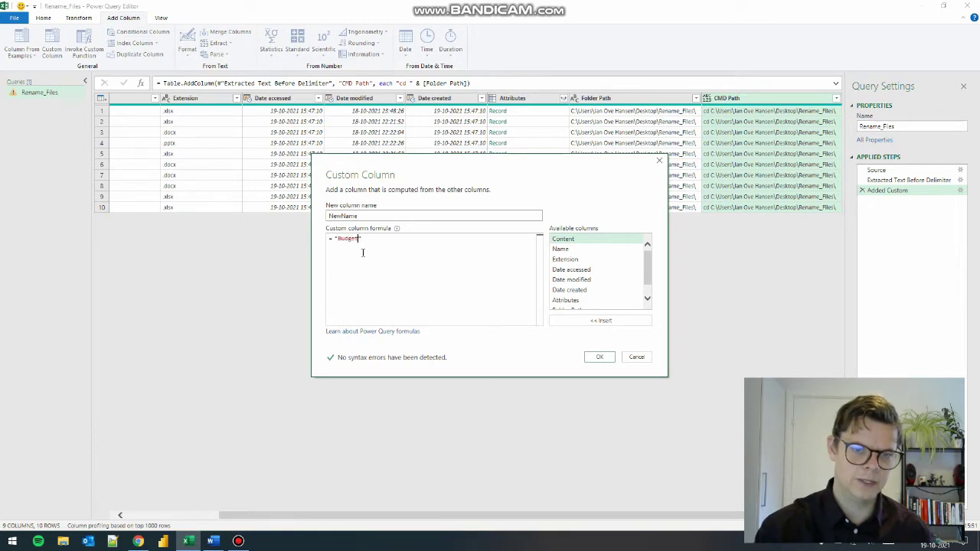
pyautogui.write('_" & Nam')
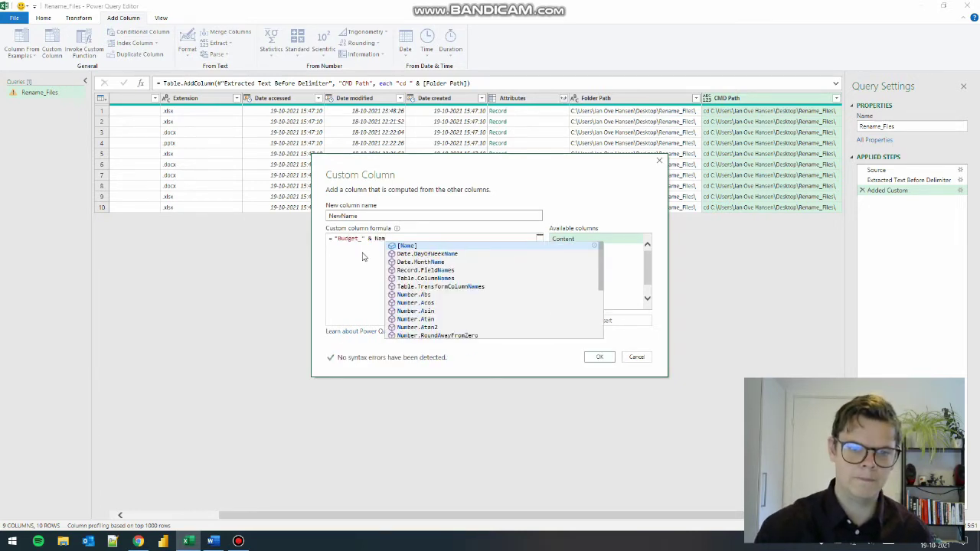
pyautogui.press('Tab')
pyautogui.write('& ')
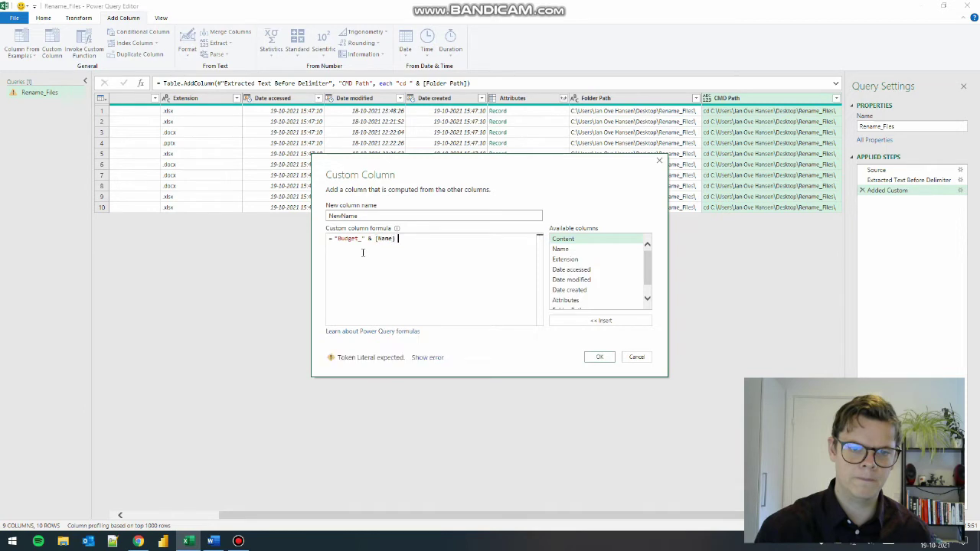
pyautogui.write('"')
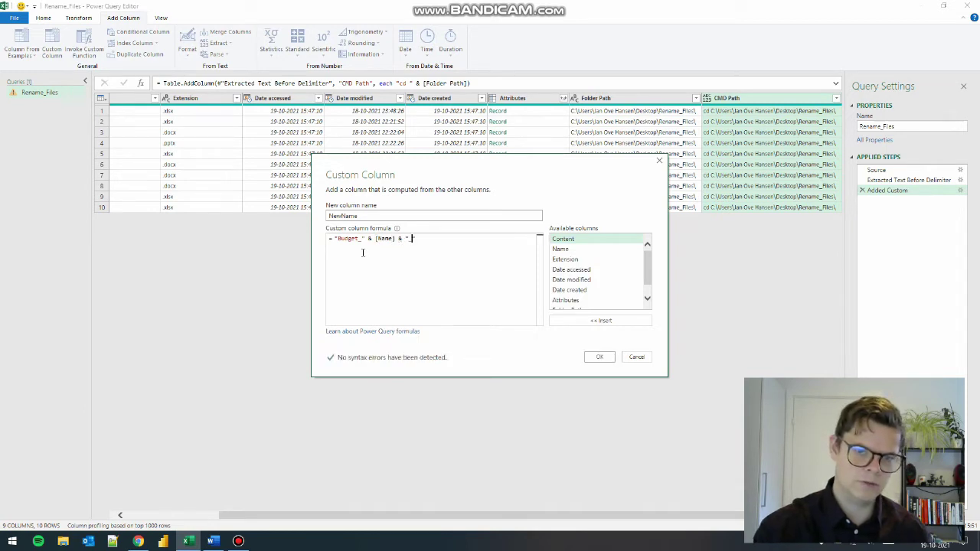
pyautogui.write('_2021')
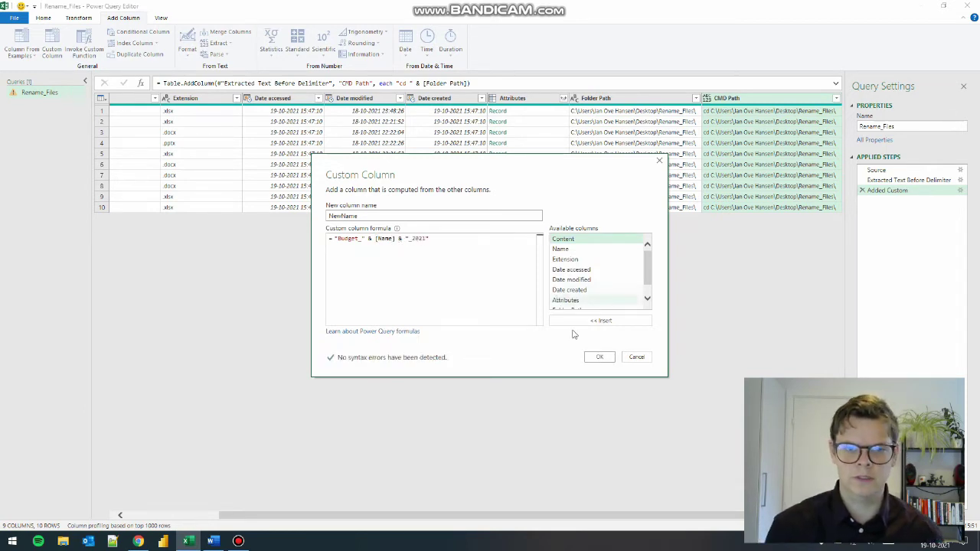
pyautogui.write('"')
pyautogui.click(600, 358)
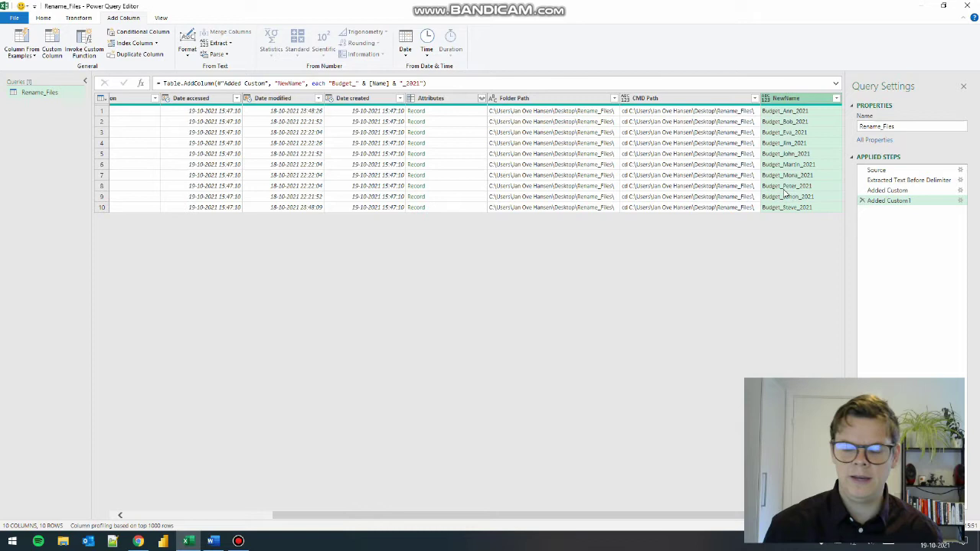
pyautogui.click(612, 175)
pyautogui.click(346, 146)
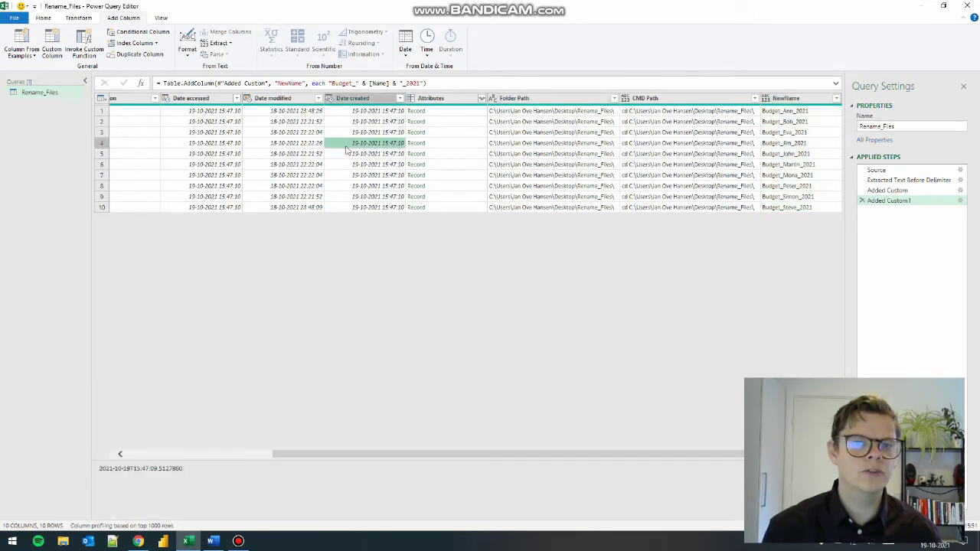
# Start a custom column named Command with the formula [Name] & [Extension].
pyautogui.click(52, 39)
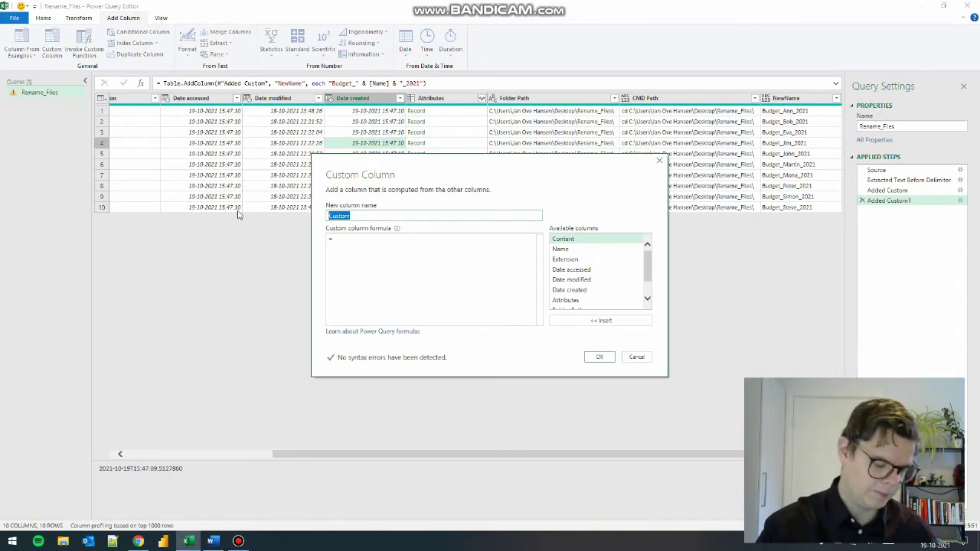
pyautogui.write('C')
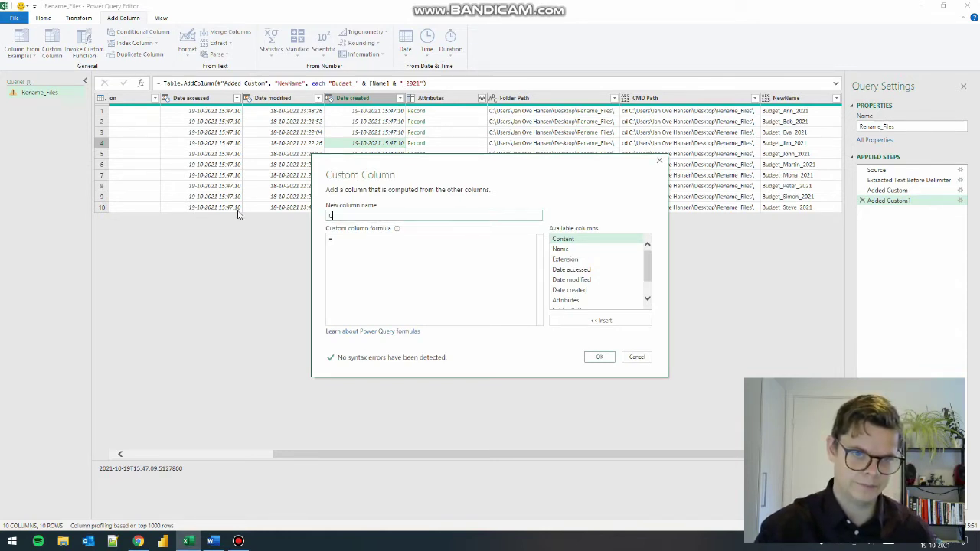
pyautogui.write('ommand')
pyautogui.click(393, 255)
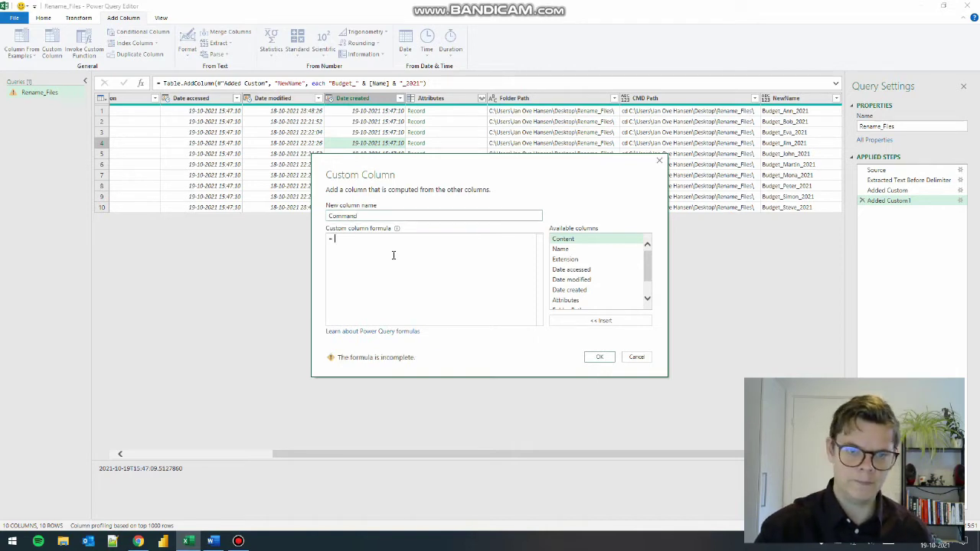
pyautogui.write('[Name]')
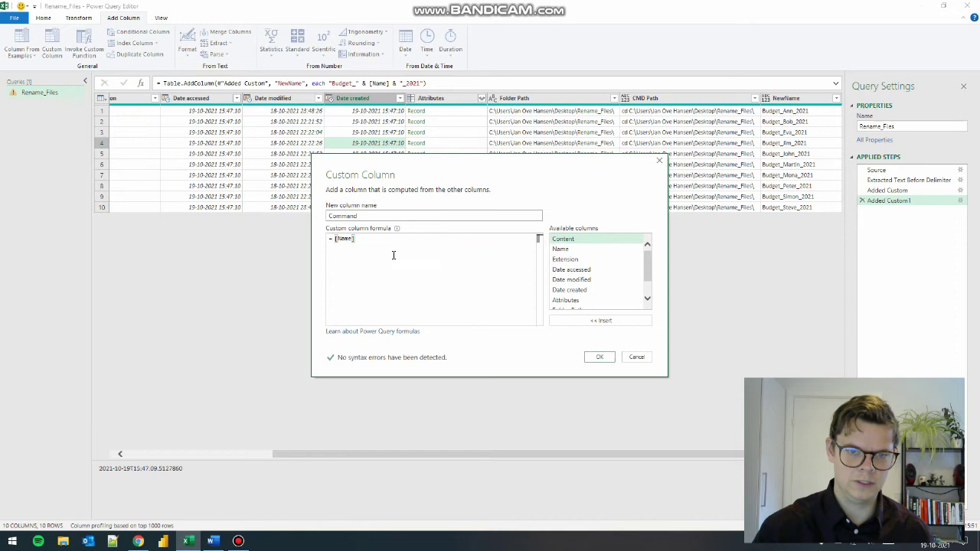
pyautogui.write(' &')
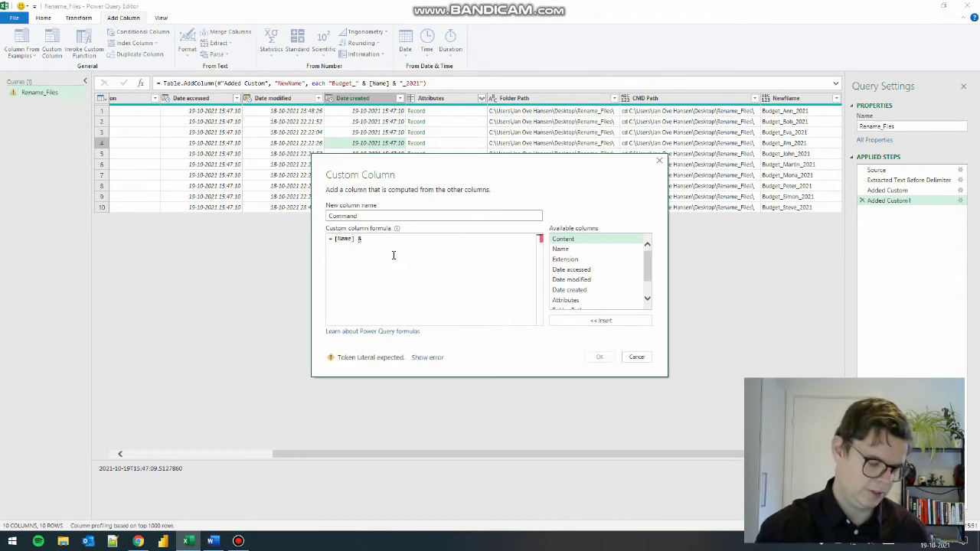
pyautogui.write(' [Extension]')
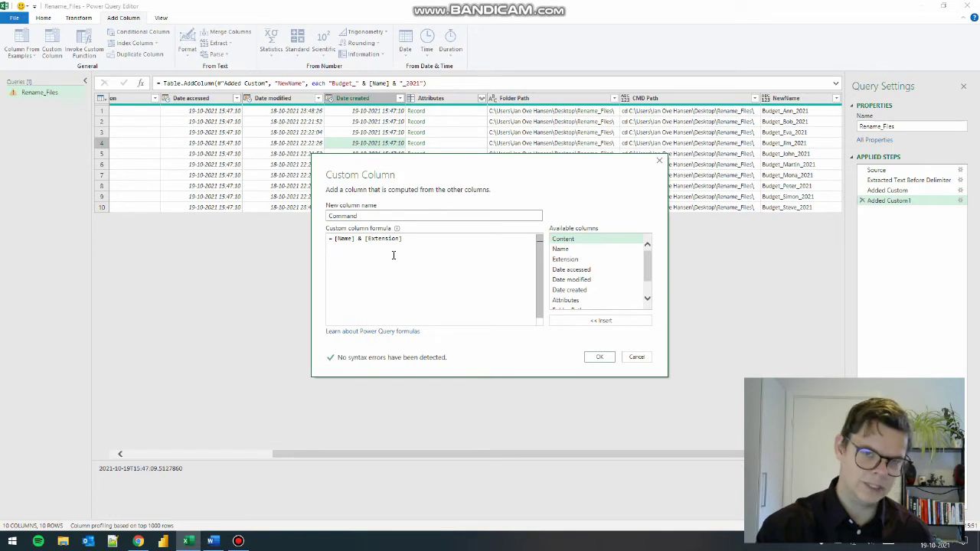
# Add [NewName] & [Extension] on a separate line below the first expression in the Command formula.
pyautogui.press('Return')
pyautogui.write('[NewName]')
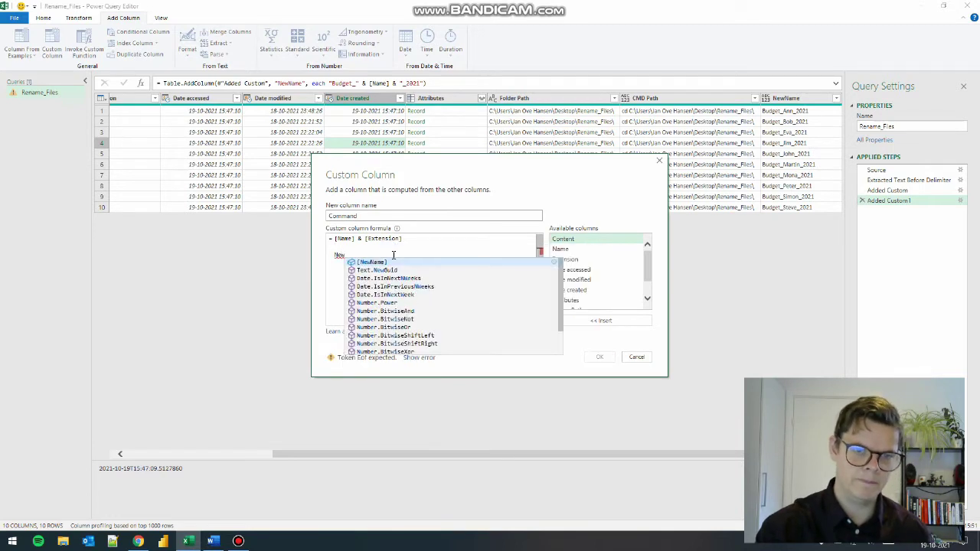
pyautogui.write(' & [Ex')
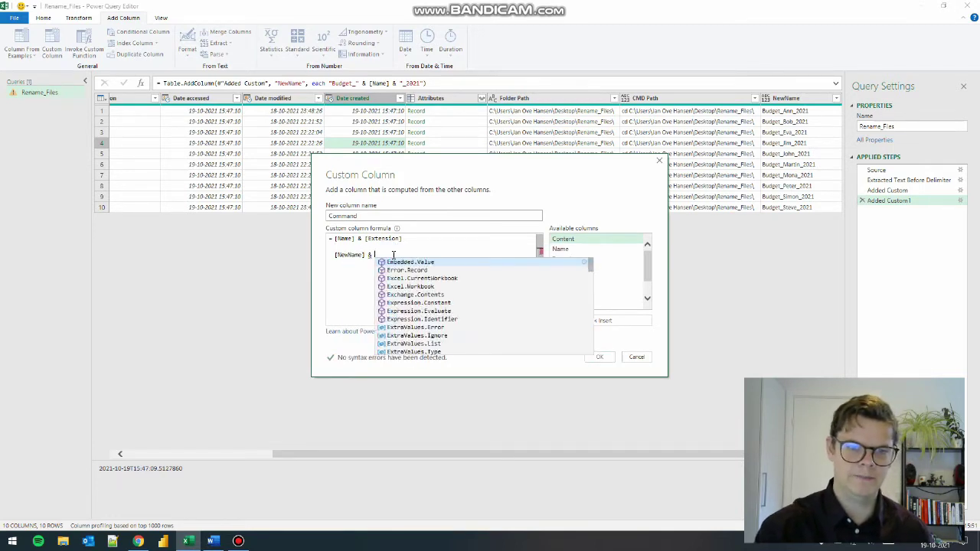
pyautogui.write('te')
pyautogui.press('Tab')
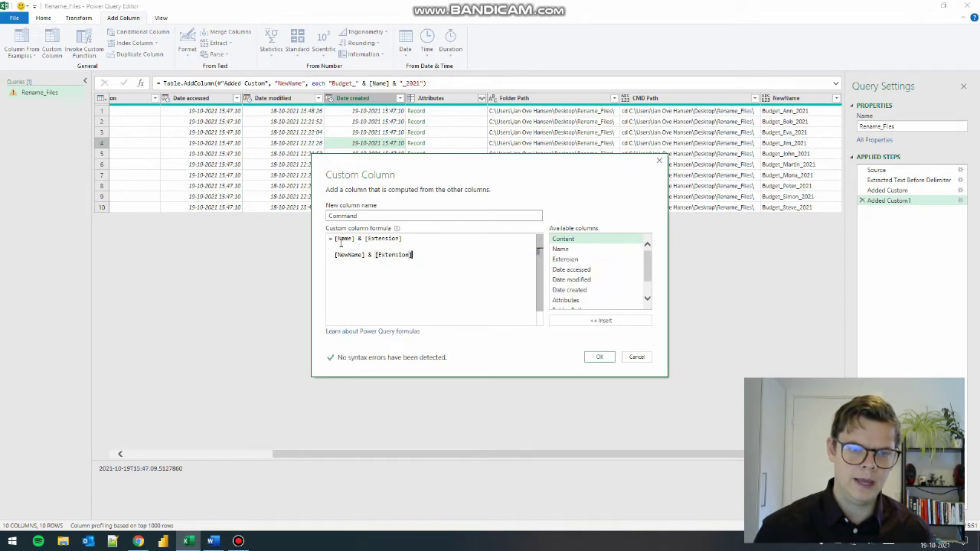
# Prefix the Command formula with "ren " followed by & """" & on its own line before [Name].
pyautogui.press('Return')
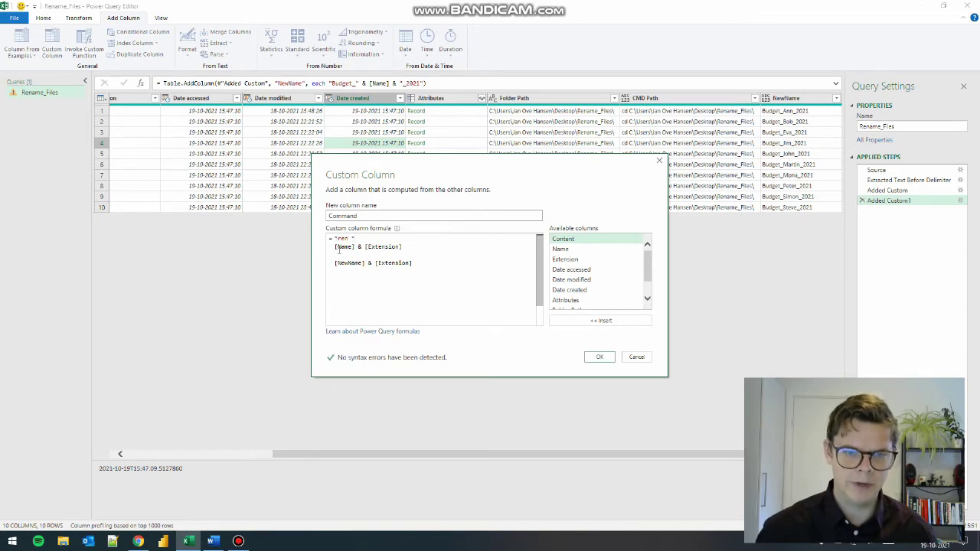
pyautogui.press('Return')
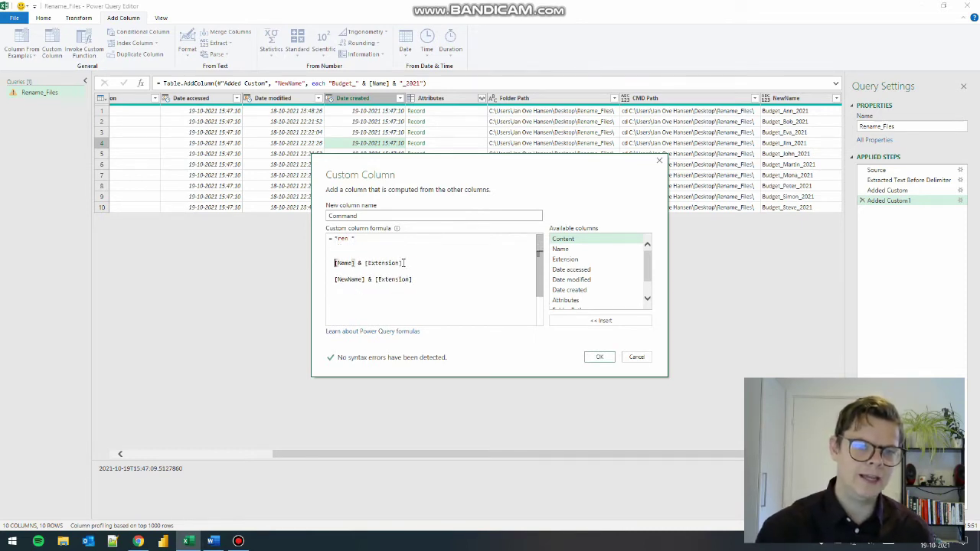
pyautogui.write('& """" &')
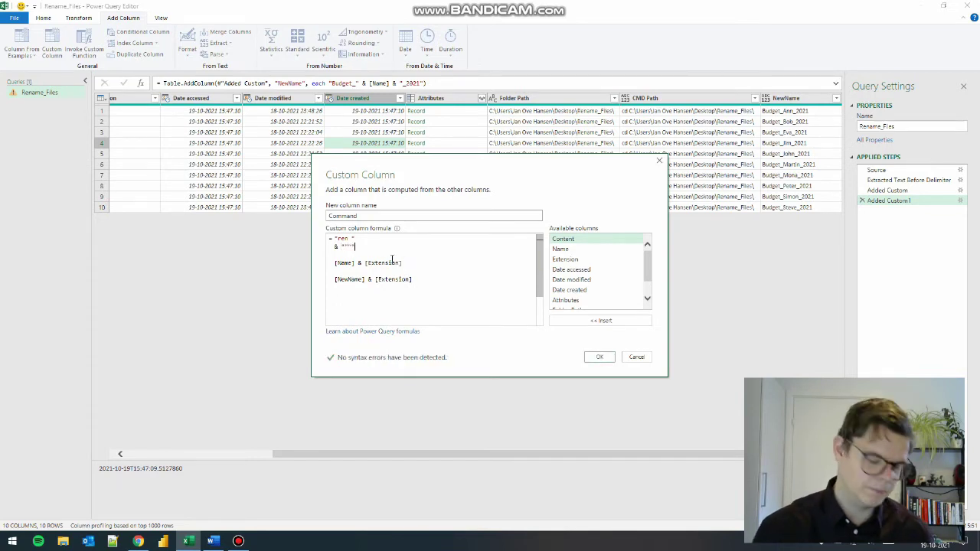
# Copy the & """" & fragment into the blank line between the [Name] and [NewName] expressions.
pyautogui.keyDown('shift'); pyautogui.click(335, 246); pyautogui.keyUp('shift')
pyautogui.hotkey('ctrl', 'c')
pyautogui.click(375, 262)
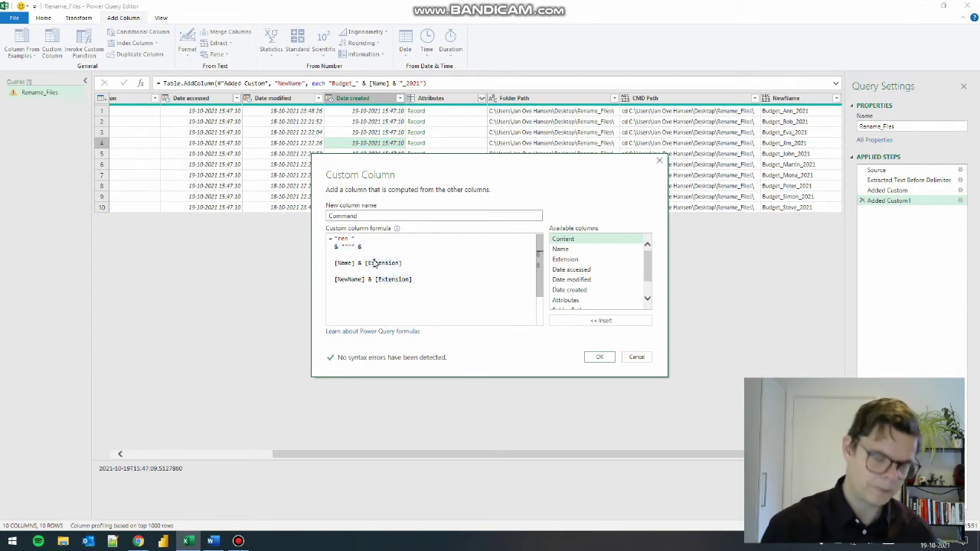
pyautogui.press('BackSpace')
pyautogui.hotkey('ctrl', 'v')
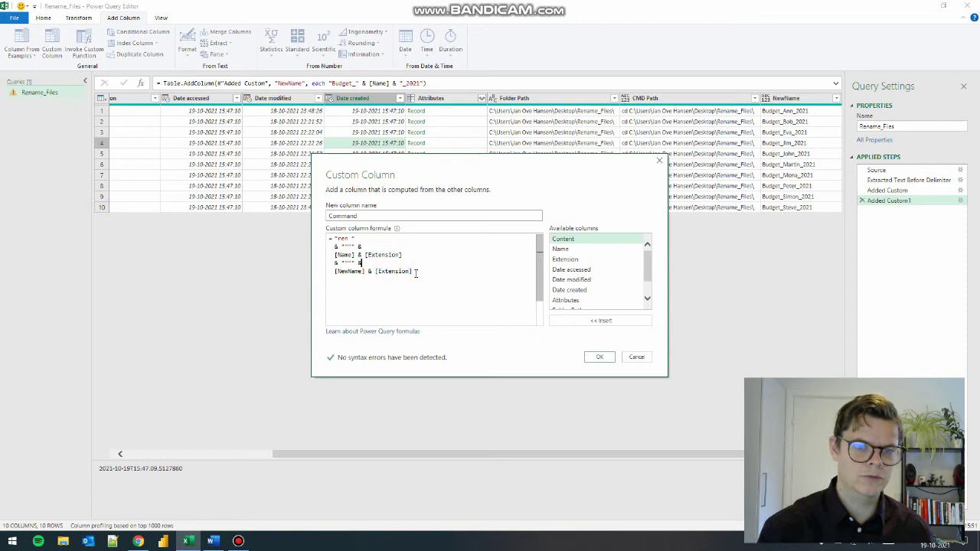
# Separate the two quoted file names with & " " and put another & """" & before [NewName].
pyautogui.press('Home')
pyautogui.hotkey('ctrl', 'v')
pyautogui.press('Up')
pyautogui.press('End')
pyautogui.press('Return')
pyautogui.write('&')
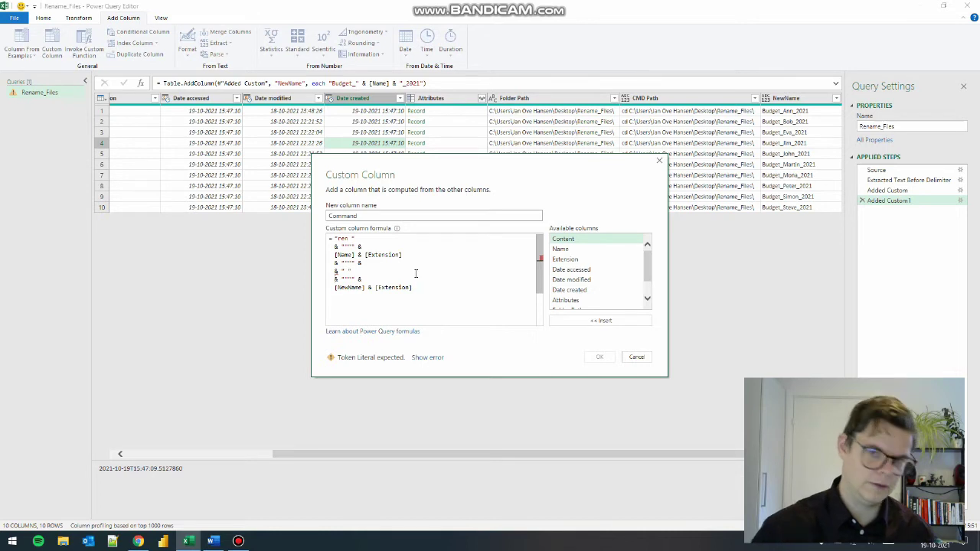
pyautogui.press('BackSpace')
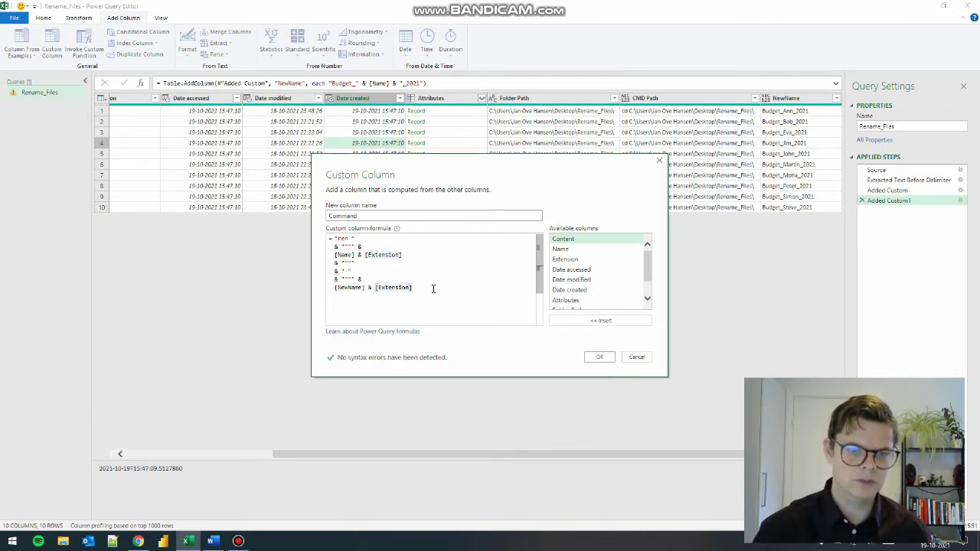
# Append & """" after [NewName] & [Extension] and create the Command column.
pyautogui.press('End')
pyautogui.press('Return')
pyautogui.hotkey('ctrl', 'v')
pyautogui.press('BackSpace')
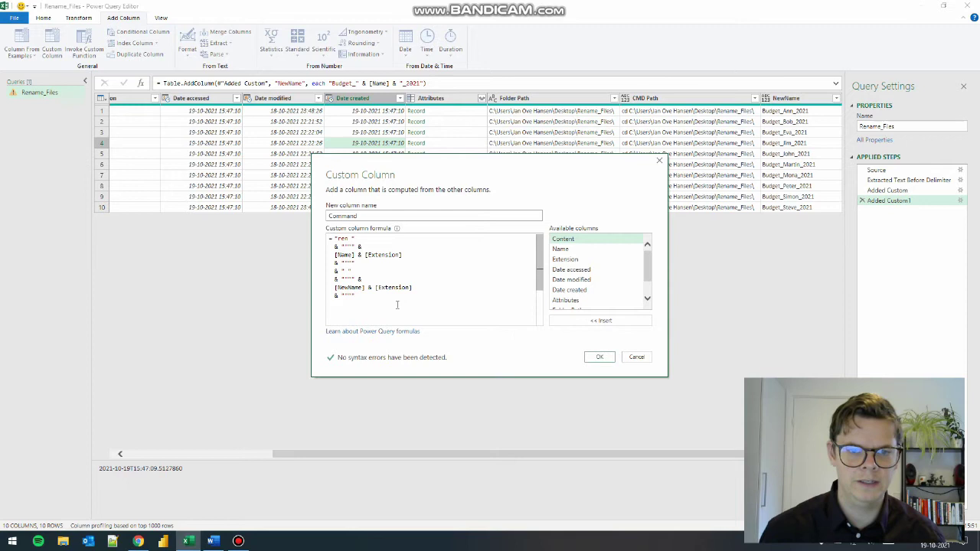
pyautogui.moveTo(407, 257); pyautogui.dragTo(334, 259)
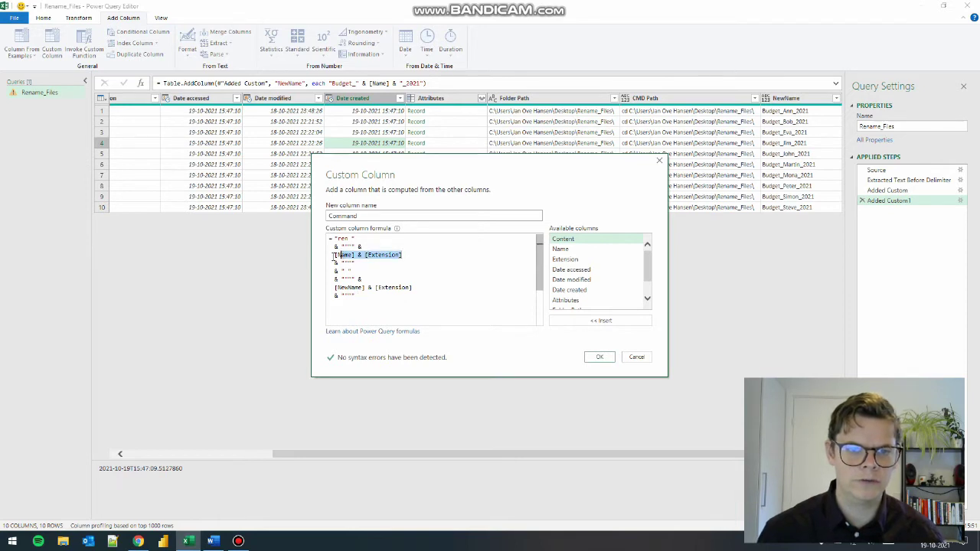
pyautogui.moveTo(414, 295); pyautogui.dragTo(336, 288)
pyautogui.moveTo(414, 289); pyautogui.dragTo(334, 289)
pyautogui.click(422, 311)
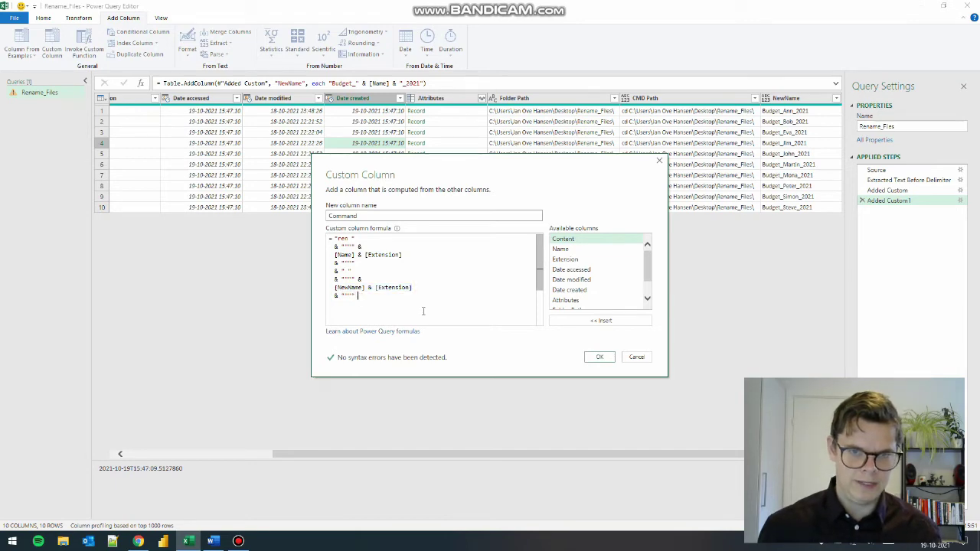
pyautogui.click(598, 357)
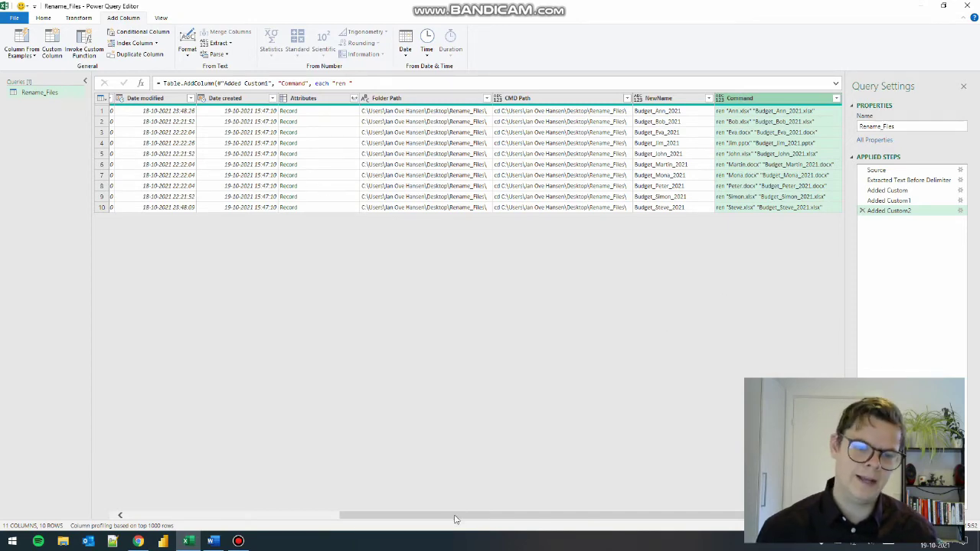
# Remove the Content, Extension, Date accessed, Date modified, Date created, Attributes and Folder Path columns.
pyautogui.moveTo(456, 515); pyautogui.dragTo(218, 515)
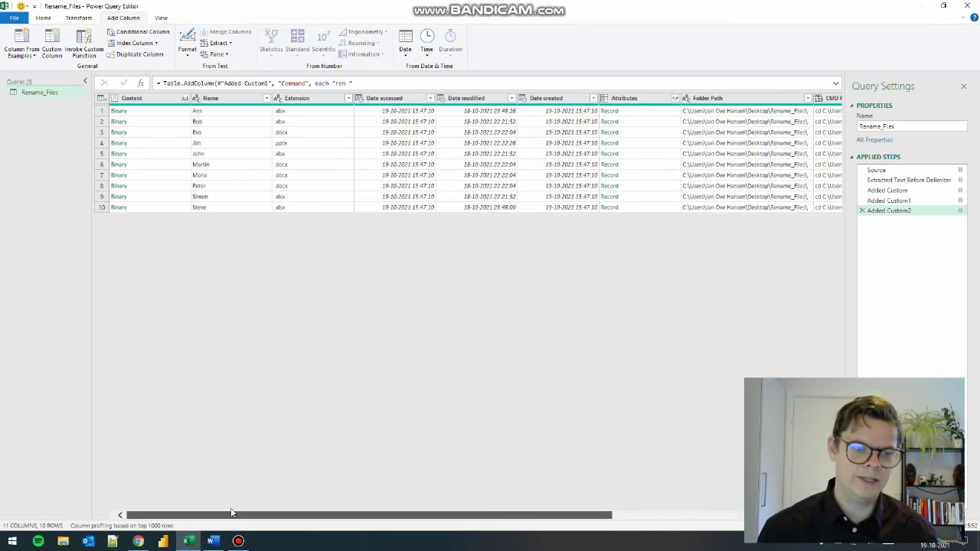
pyautogui.click(157, 103)
pyautogui.keyDown('ctrl'); pyautogui.click(335, 103); pyautogui.keyUp('ctrl')
pyautogui.keyDown('ctrl'); pyautogui.click(413, 100); pyautogui.keyUp('ctrl')
pyautogui.keyDown('ctrl'); pyautogui.click(475, 103); pyautogui.keyUp('ctrl')
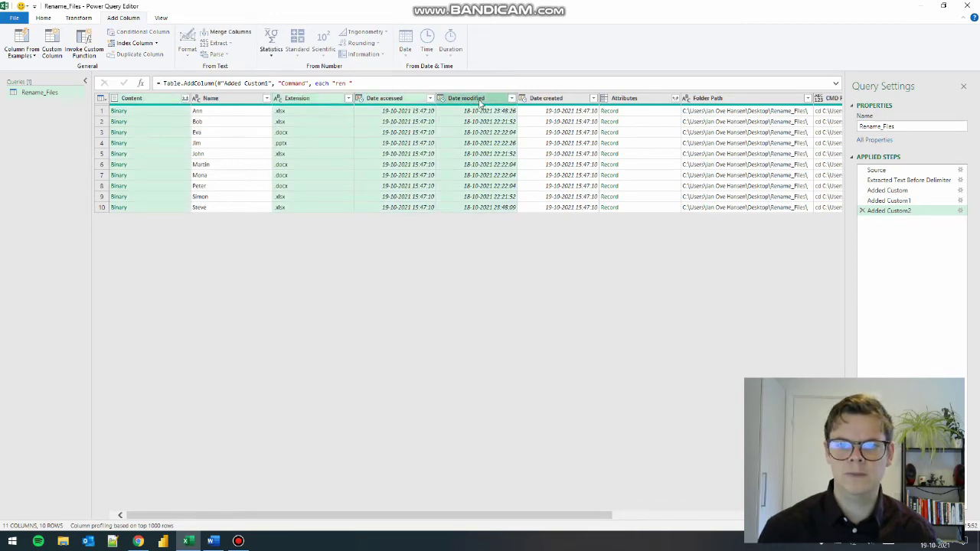
pyautogui.keyDown('ctrl'); pyautogui.click(564, 99); pyautogui.keyUp('ctrl')
pyautogui.keyDown('ctrl'); pyautogui.click(621, 101); pyautogui.keyUp('ctrl')
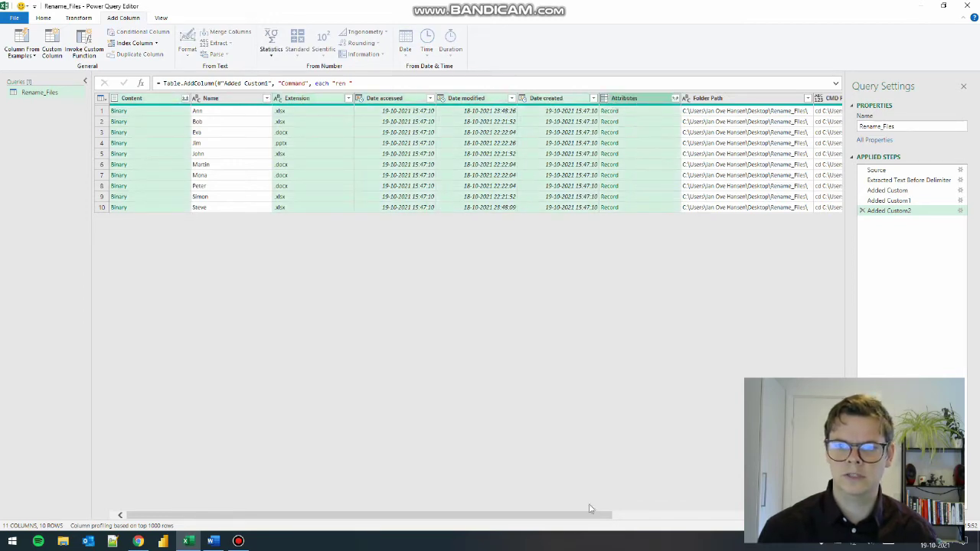
pyautogui.click(687, 512)
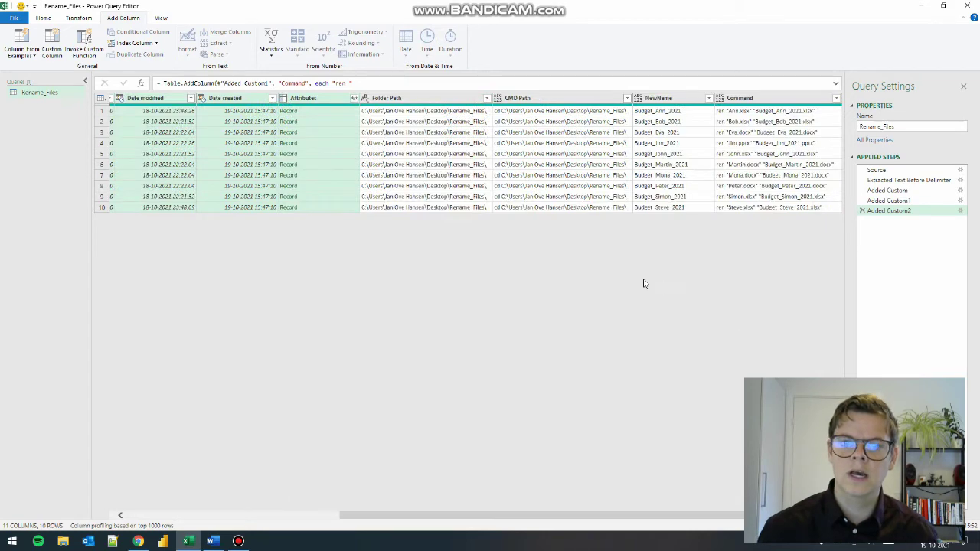
pyautogui.rightClick(419, 102)
pyautogui.click(462, 122)
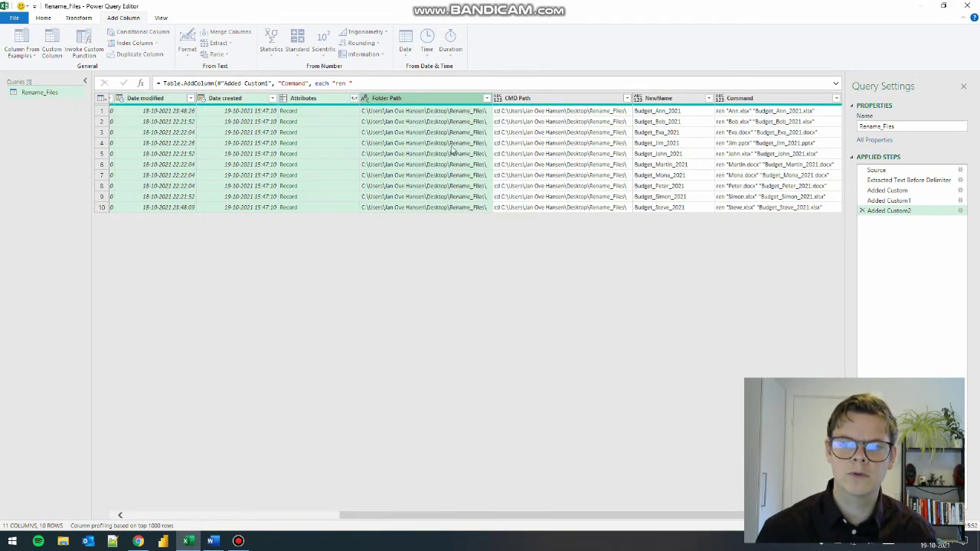
# Close the query editor and load the reduced Rename_Files table into the workbook.
pyautogui.click(146, 165)
pyautogui.scroll(2, 19, 35)
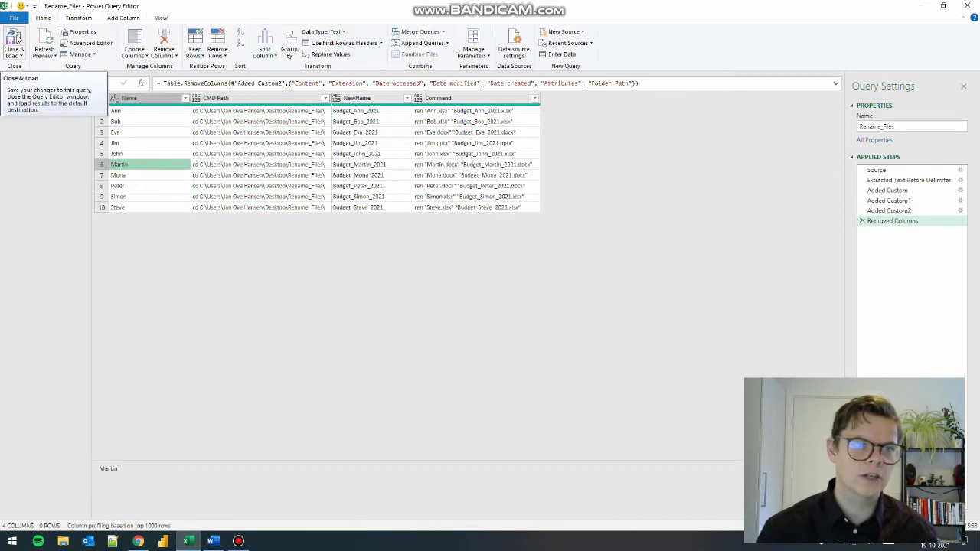
pyautogui.click(16, 40)
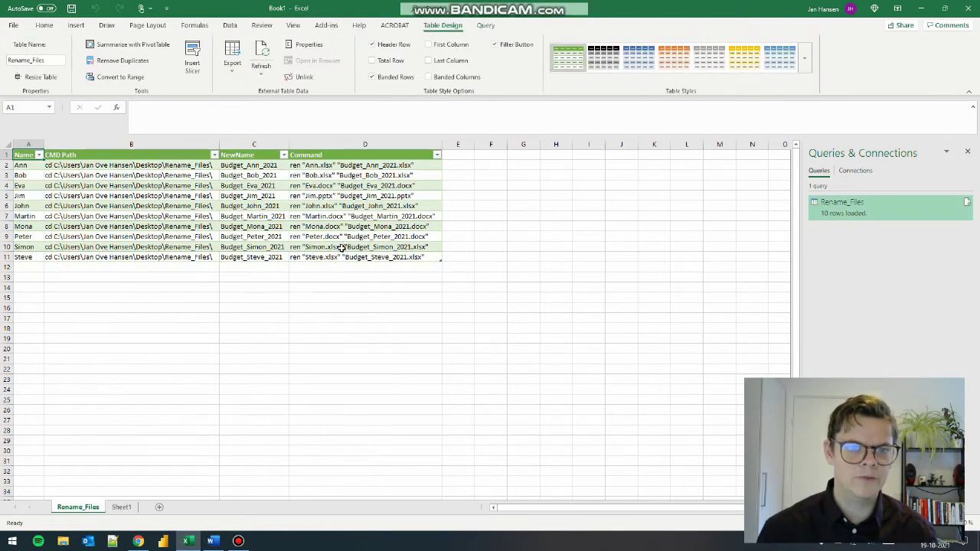
# Bring up the Rename_Files folder in File Explorer and open a Command Prompt window.
pyautogui.click(67, 541)
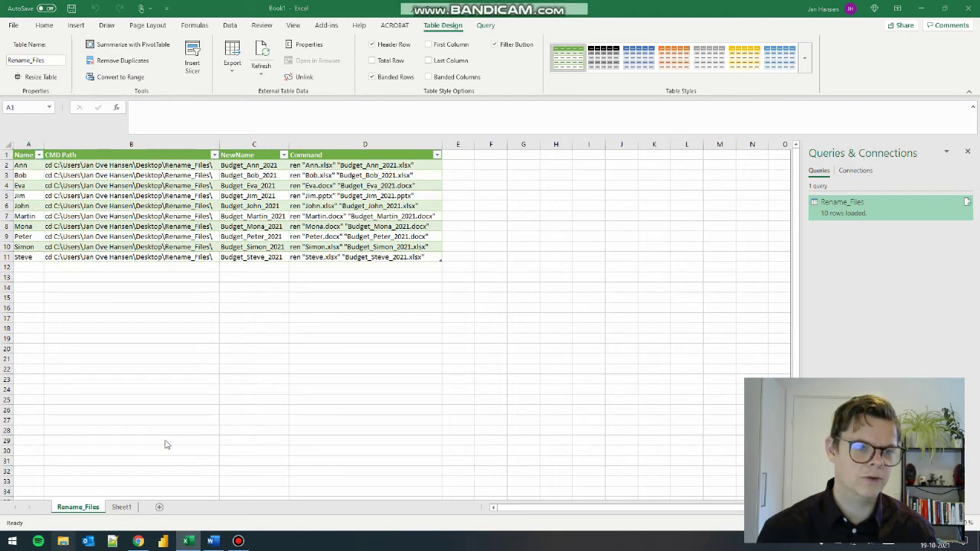
pyautogui.press('super')
pyautogui.write('cmd')
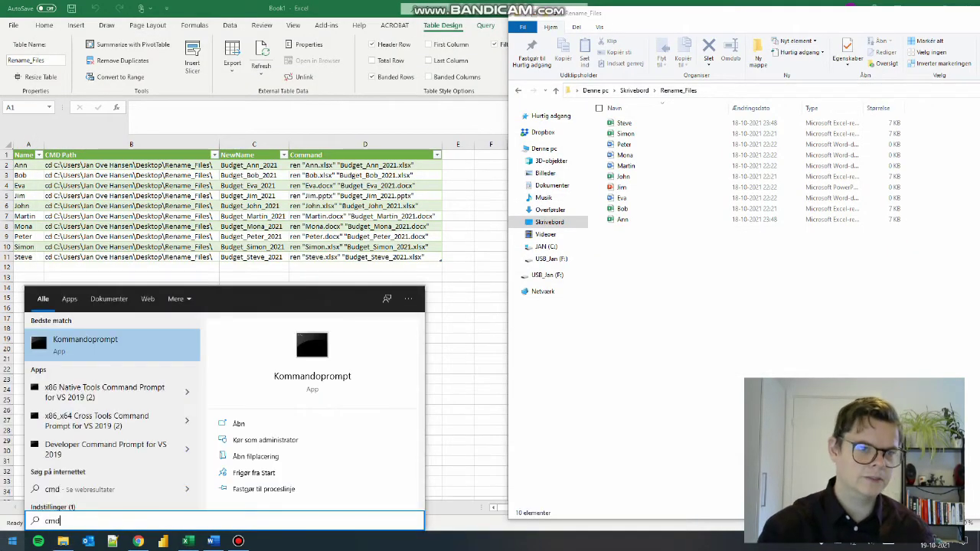
pyautogui.click(38, 326)
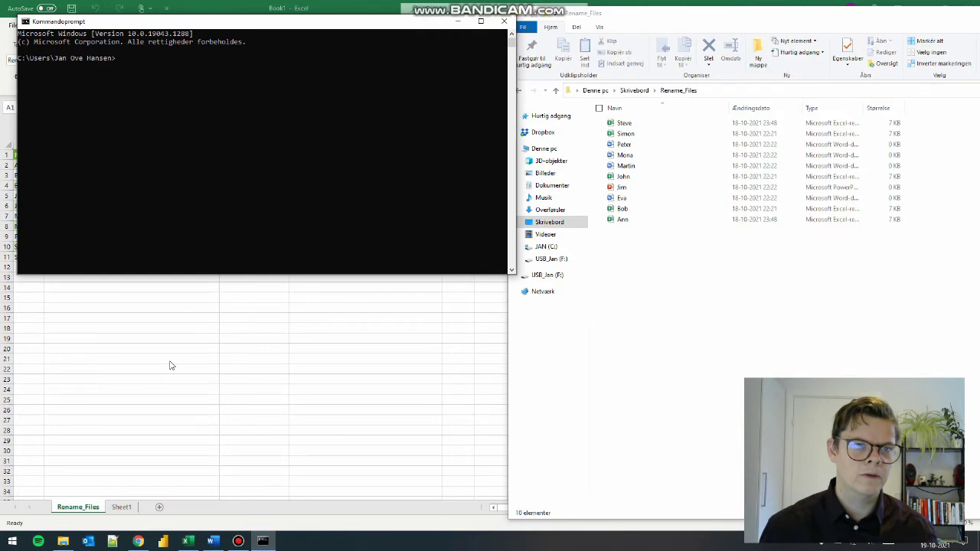
# Copy one cd command from the CMD Path column in Excel and run it in Command Prompt.
pyautogui.click(171, 365)
pyautogui.click(128, 247)
pyautogui.hotkey('ctrl', 'c')
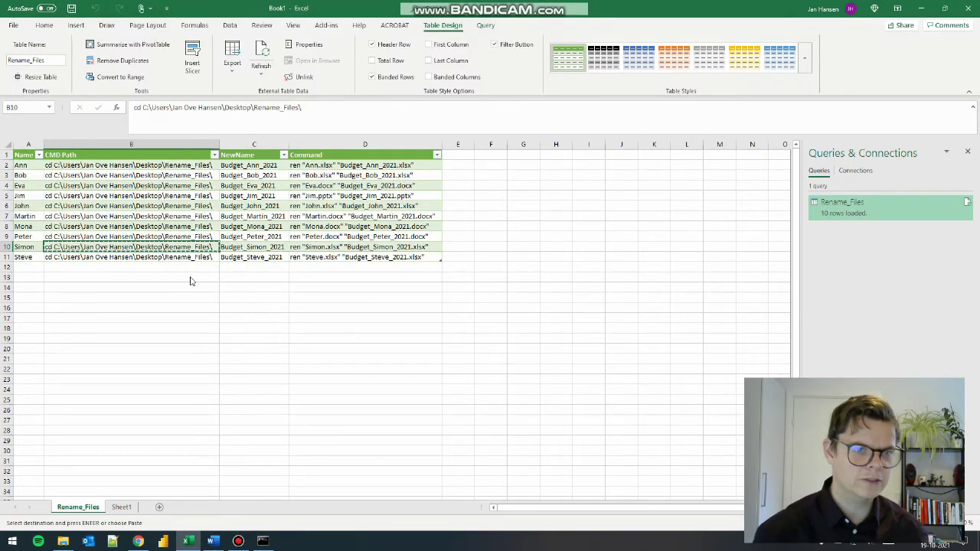
pyautogui.hotkey('alt', 'Tab')
pyautogui.hotkey('ctrl', 'v')
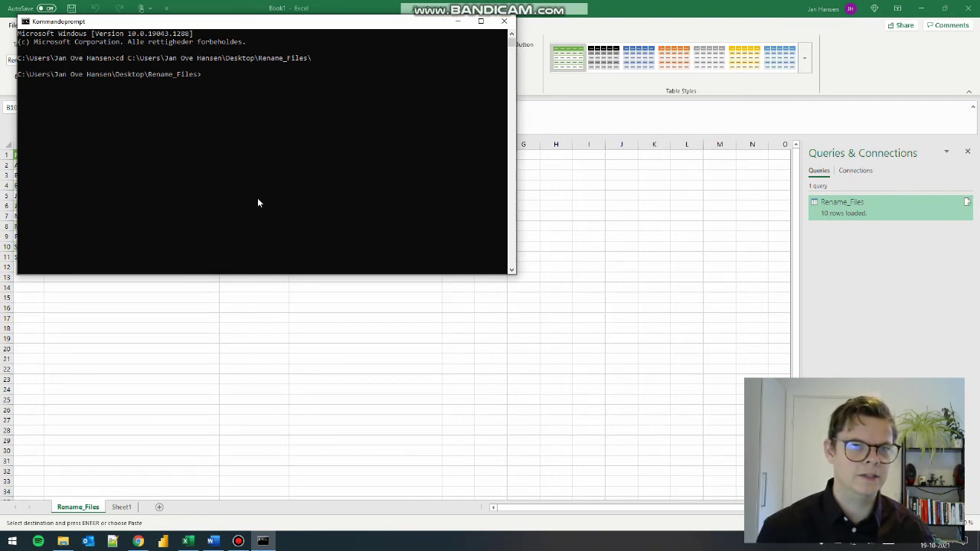
# Copy all ren commands in D2:D11 of the Command column and run them in Command Prompt beside the Rename_Files folder window.
pyautogui.hotkey('alt', 'Tab')
pyautogui.moveTo(319, 165); pyautogui.dragTo(337, 255)
pyautogui.hotkey('ctrl', 'c')
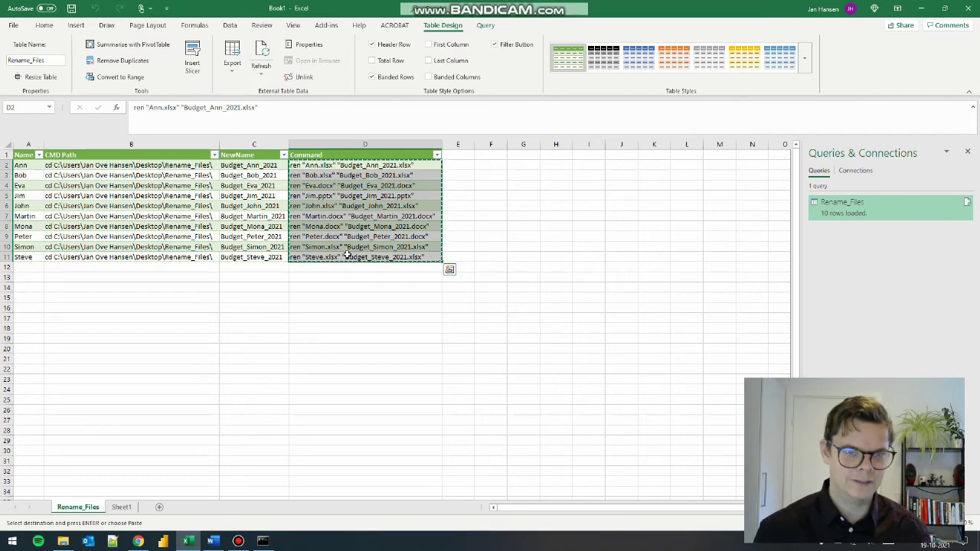
pyautogui.hotkey('alt', 'Tab')
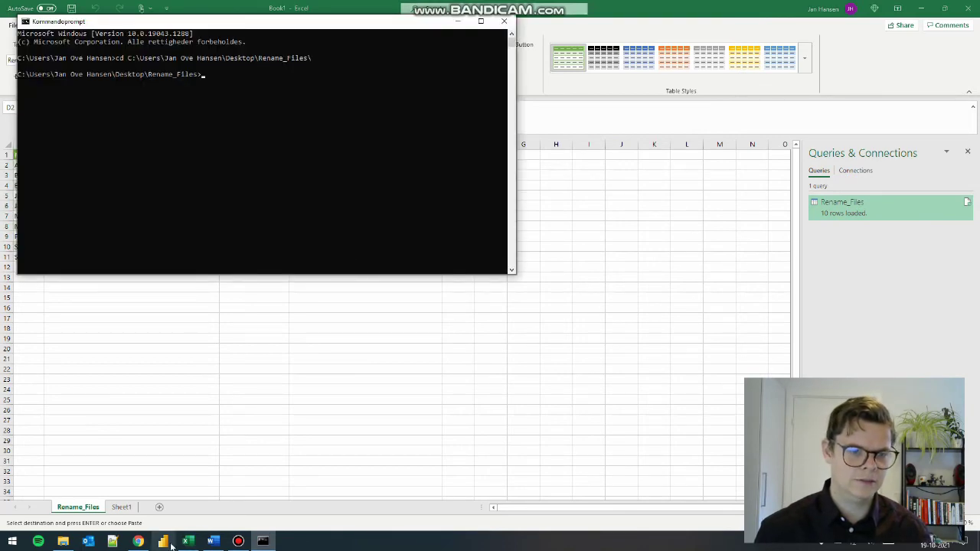
pyautogui.click(63, 541)
pyautogui.click(244, 168)
pyautogui.rightClick(244, 168)
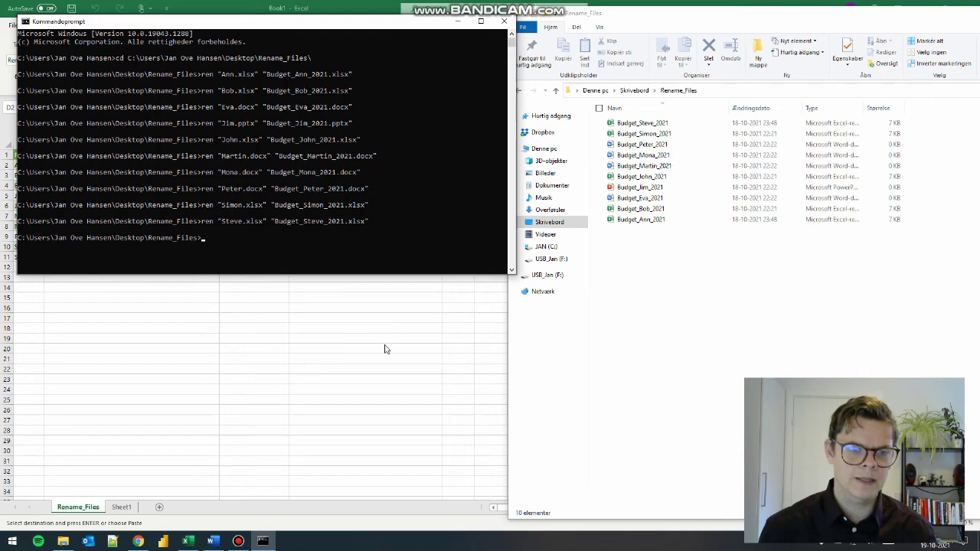
# Switch back to Excel and open the Rename_Files query for editing to examine the folder path in its Source step.
pyautogui.click(350, 369)
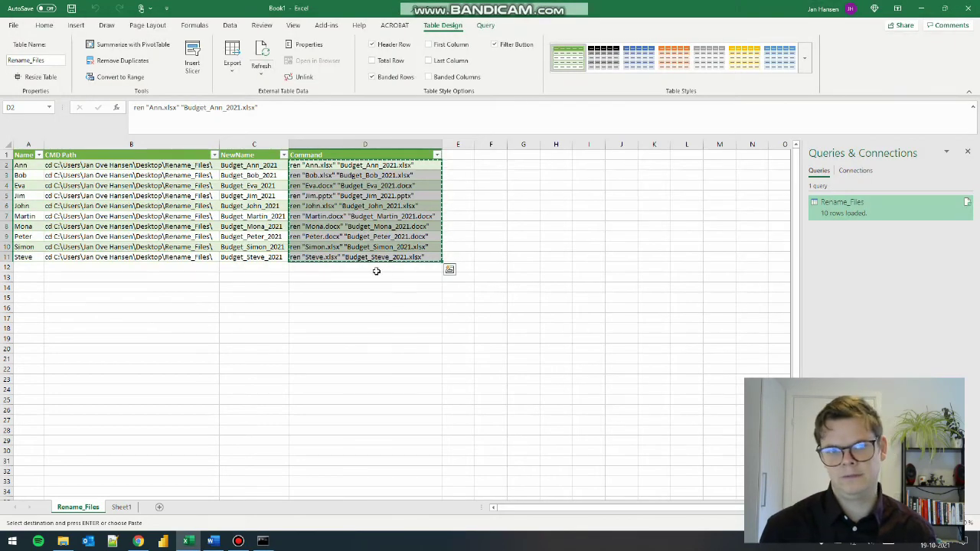
pyautogui.click(327, 236)
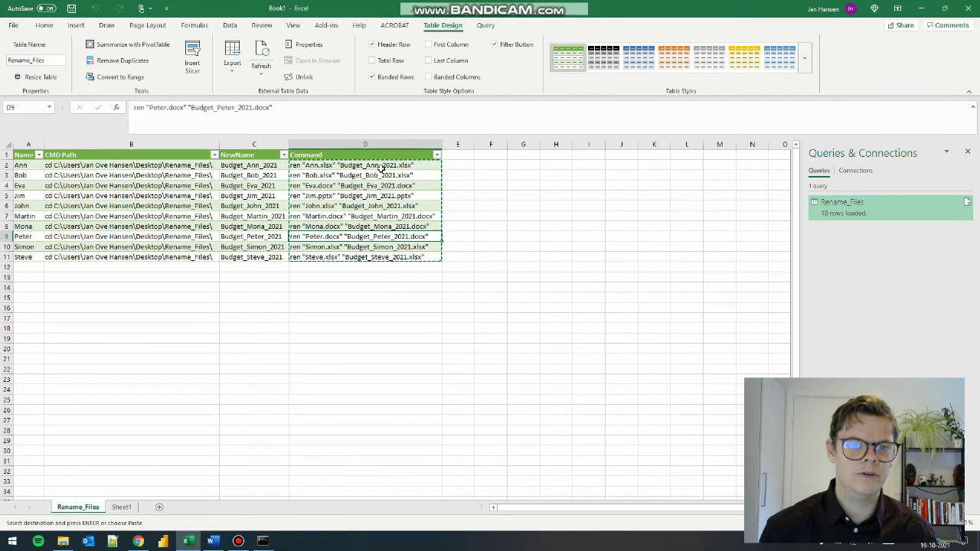
pyautogui.rightClick(839, 212)
pyautogui.click(862, 243)
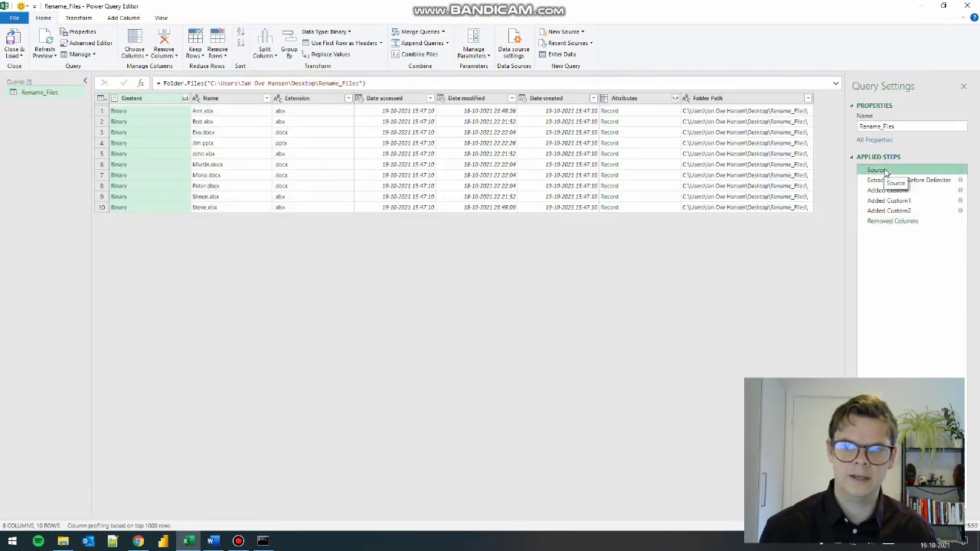
pyautogui.click(208, 83)
pyautogui.moveTo(210, 83); pyautogui.dragTo(356, 82)
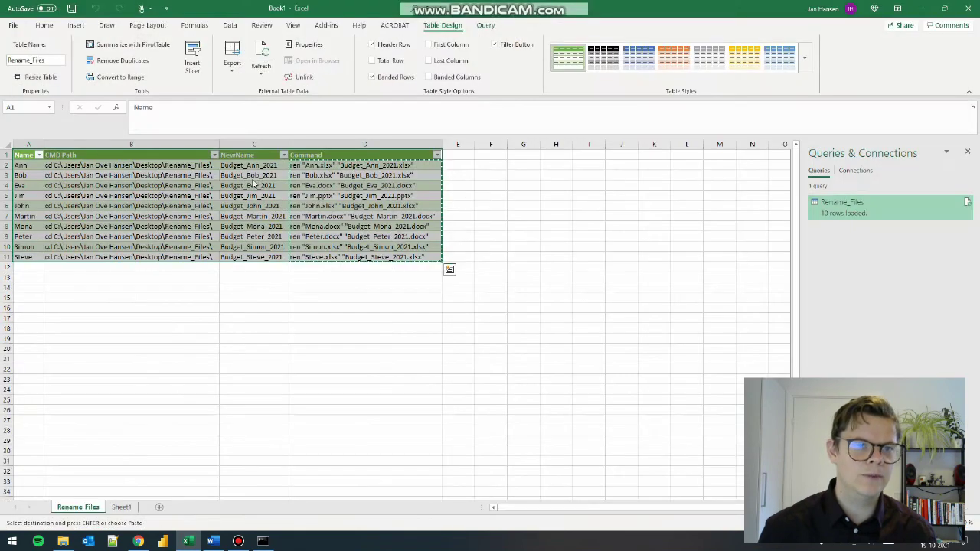
# Refresh the Rename_Files query table from the folder and undo that refresh.
pyautogui.click(252, 206)
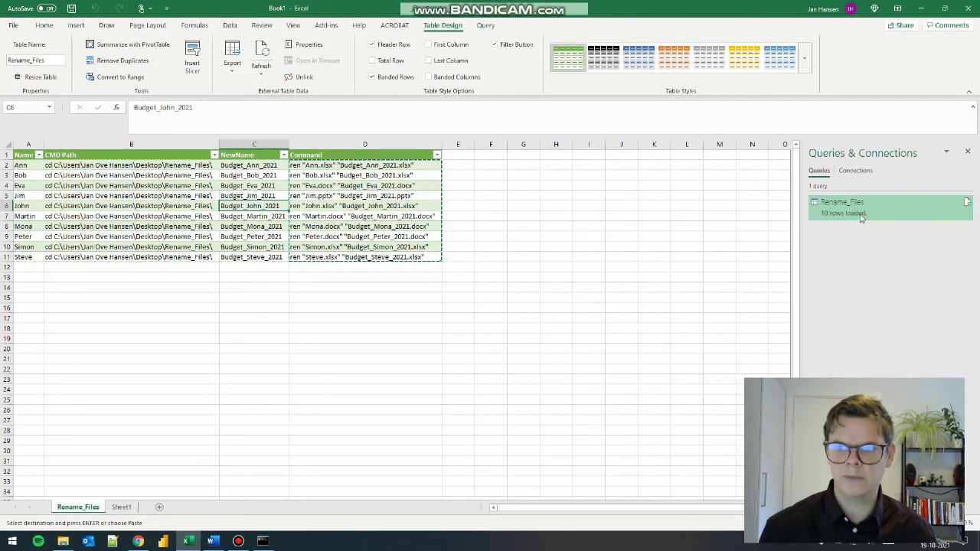
pyautogui.click(967, 203)
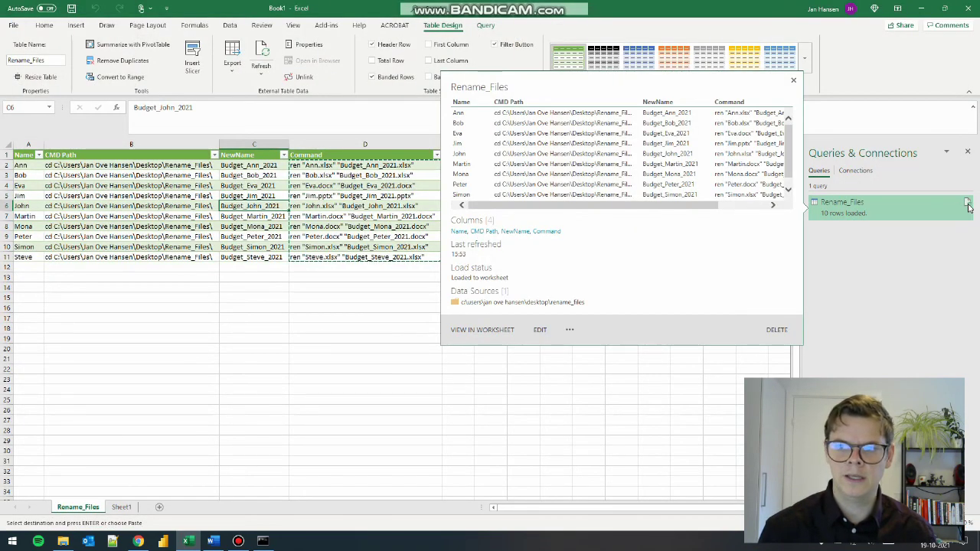
pyautogui.click(311, 227)
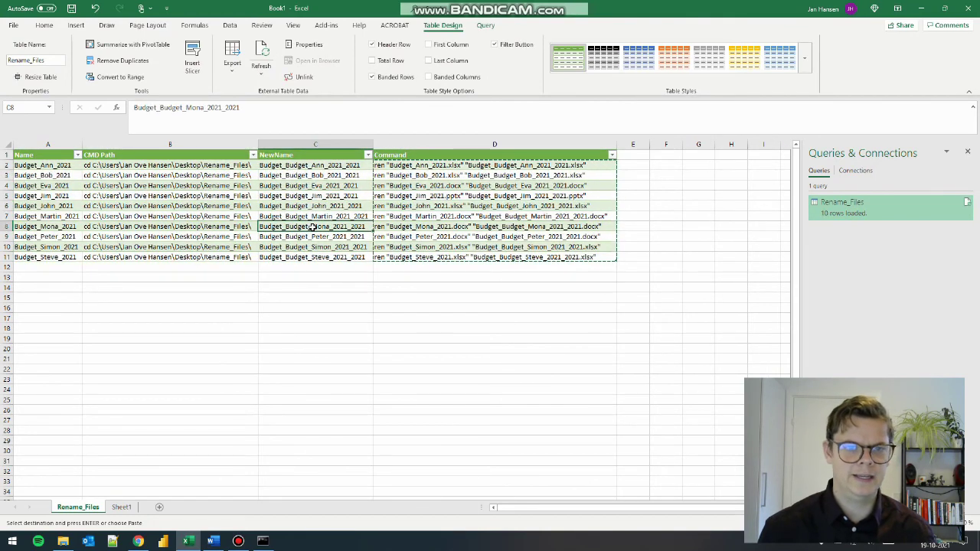
pyautogui.hotkey('ctrl', 'z')
pyautogui.click(291, 229)
pyautogui.click(247, 238)
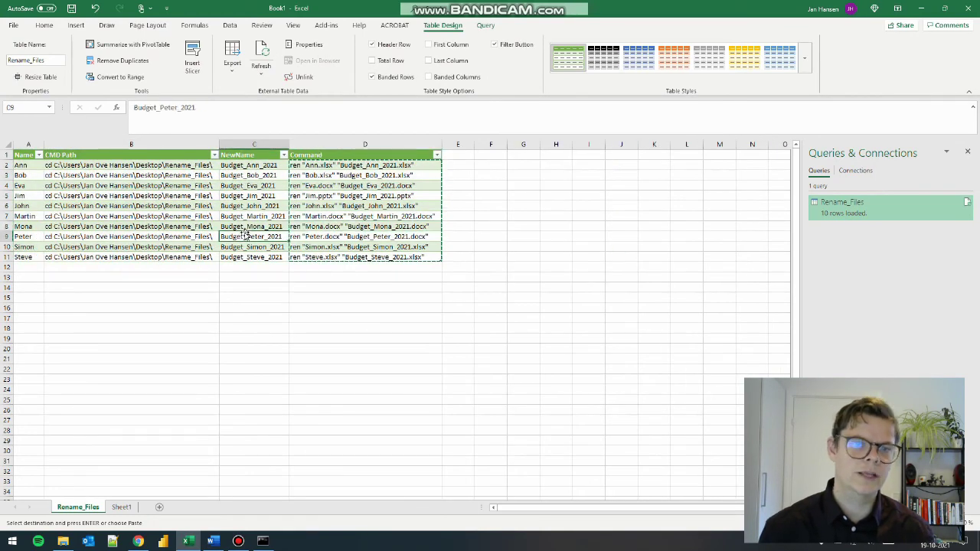
pyautogui.click(255, 217)
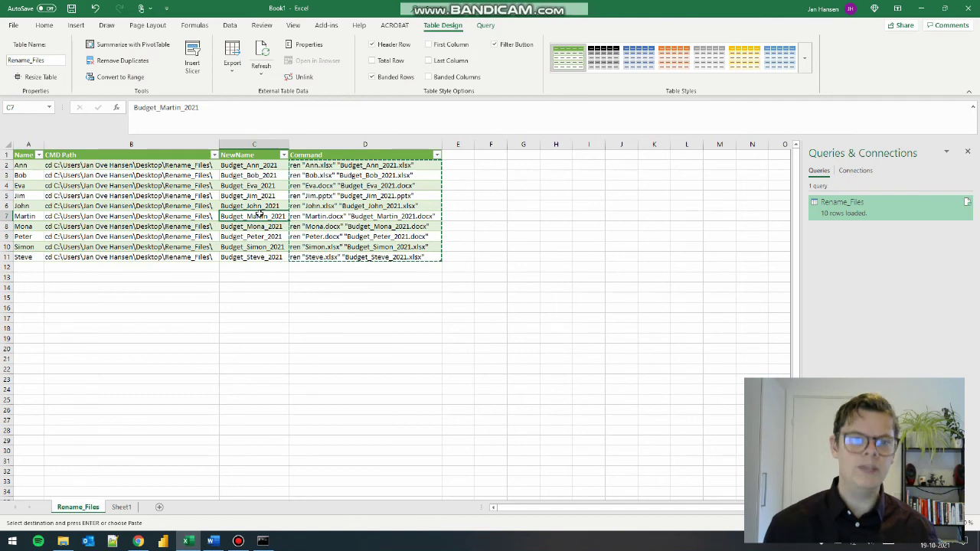
pyautogui.click(320, 245)
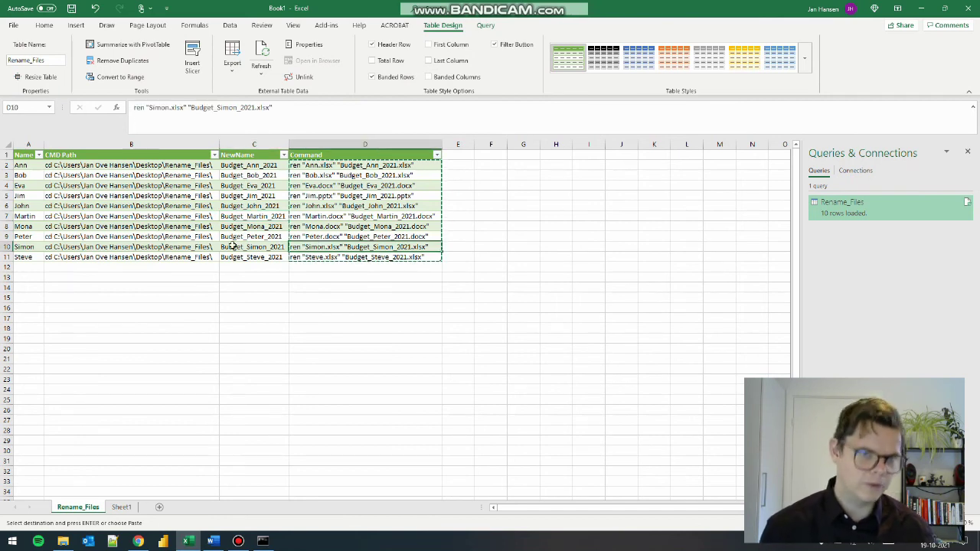